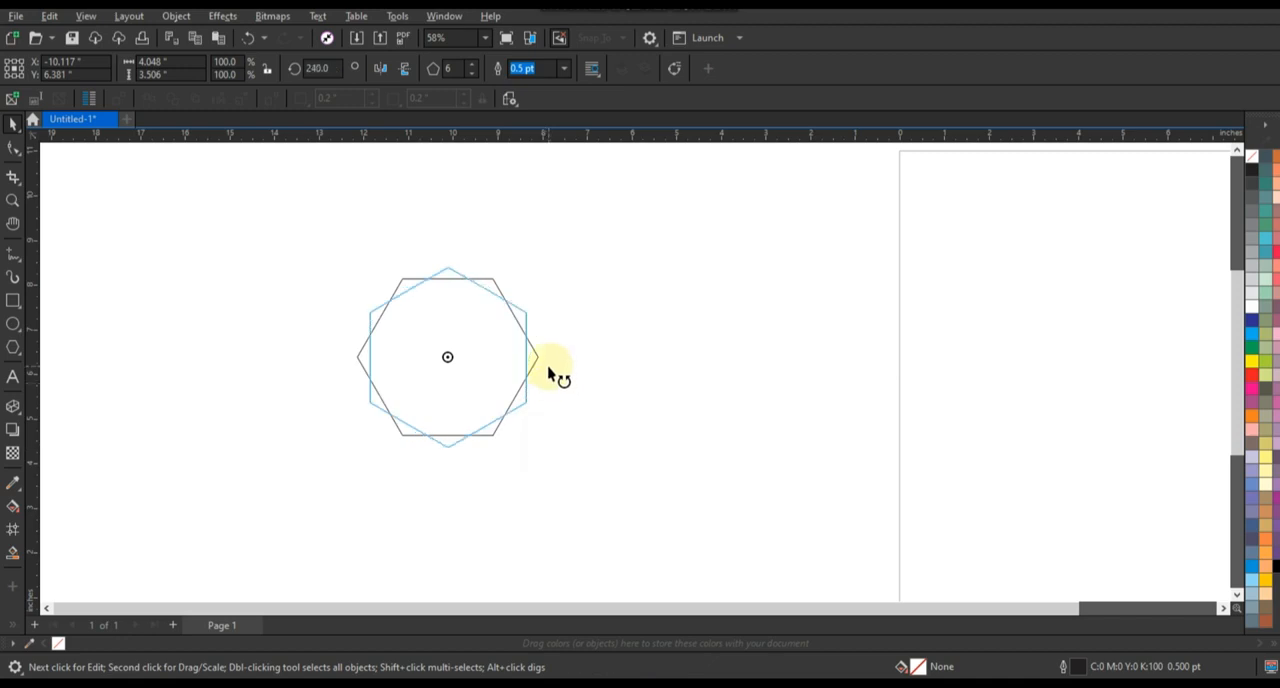
Step: Rotate the hexagon so it stands on a corner and stretch it wider symmetrically about its centre
{"action": "left_click", "coordinate": [546, 365]}
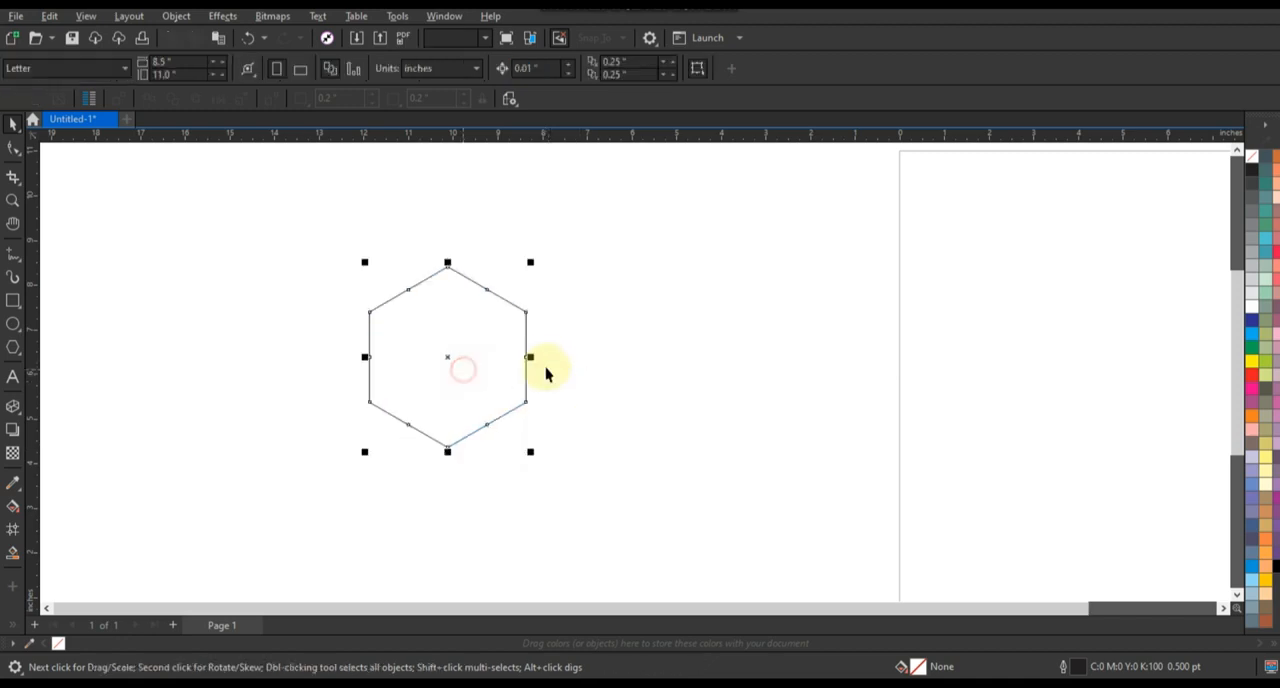
{"action": "left_click_drag", "start_coordinate": [529, 358], "coordinate": [556, 366]}
{"action": "left_click", "coordinate": [628, 382]}
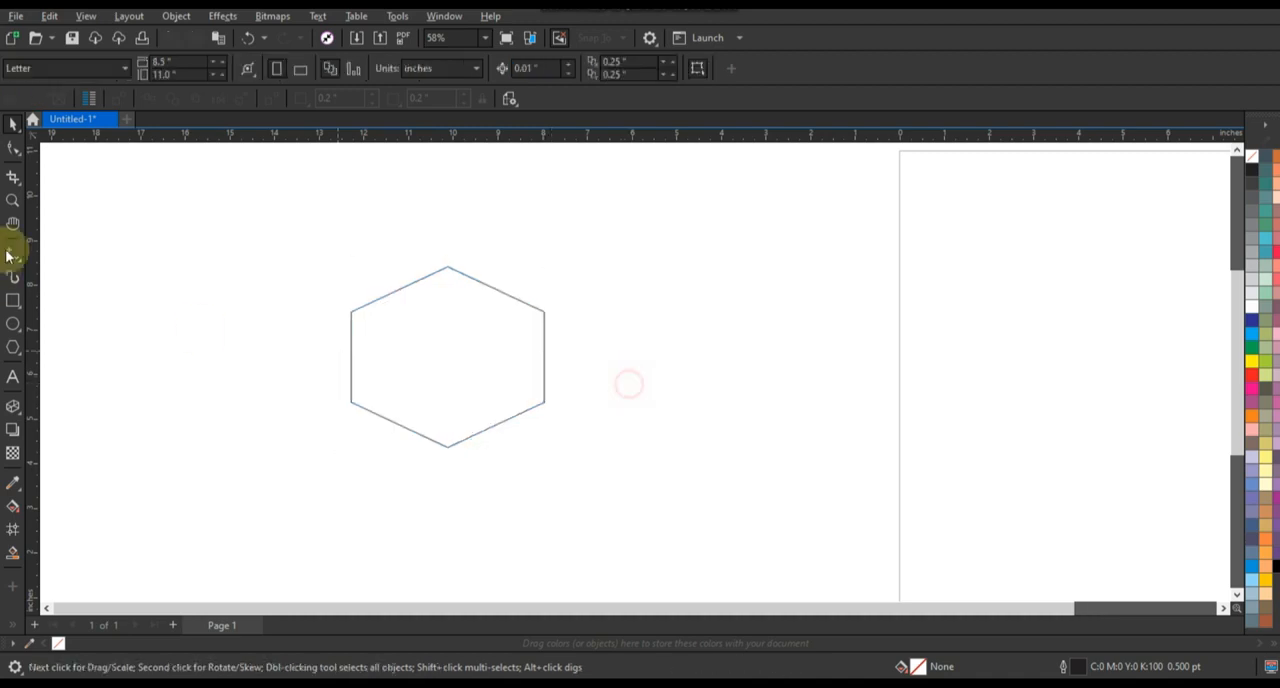
Step: Add the artistic text EDINBOX beside the hexagon
{"action": "left_click", "coordinate": [13, 200]}
{"action": "left_click_drag", "start_coordinate": [226, 237], "coordinate": [668, 490]}
{"action": "left_click", "coordinate": [13, 378]}
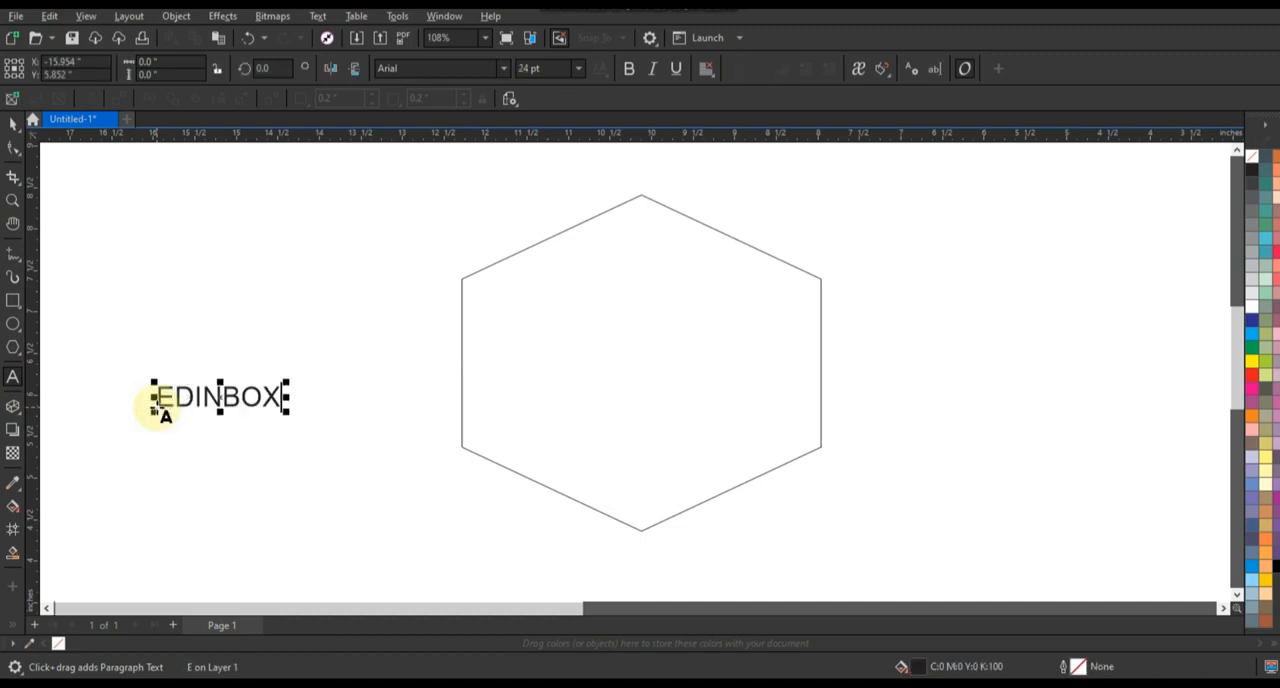
{"action": "left_click", "coordinate": [13, 122]}
Step: Set the EDINBOX text in Swis721 Cn BT Bold and enlarge it to about 64 pt
{"action": "left_click", "coordinate": [505, 72]}
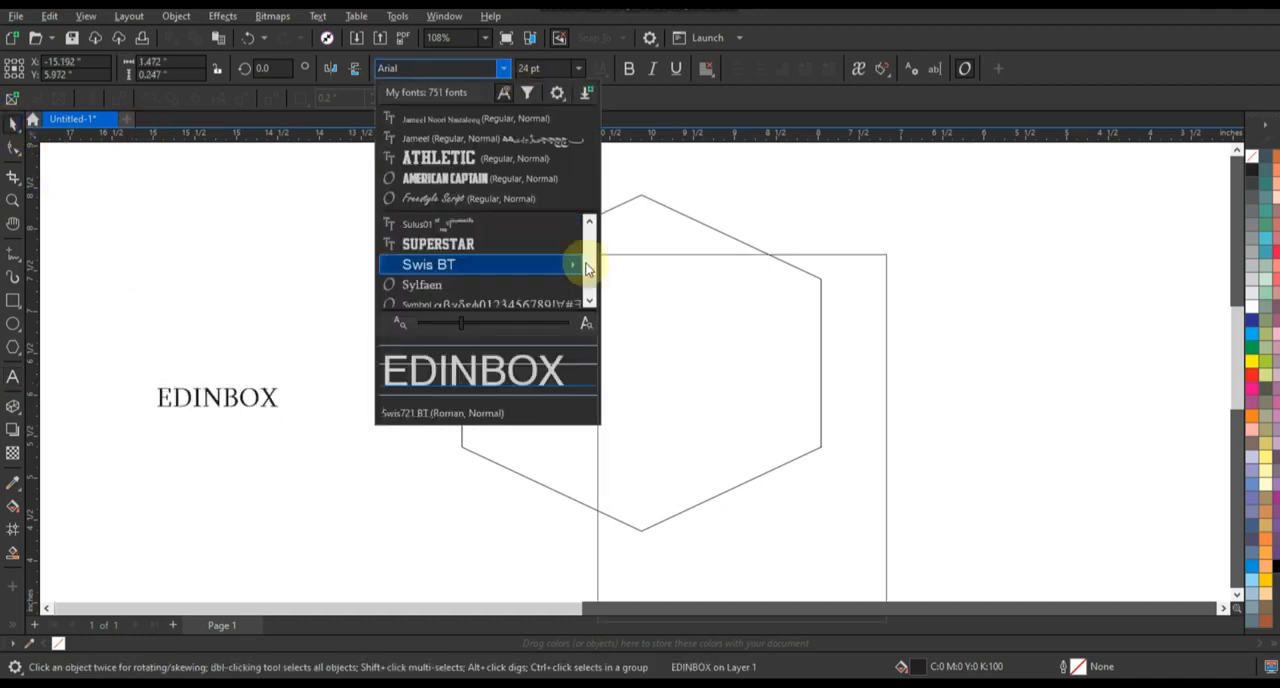
{"action": "mouse_move", "coordinate": [571, 263]}
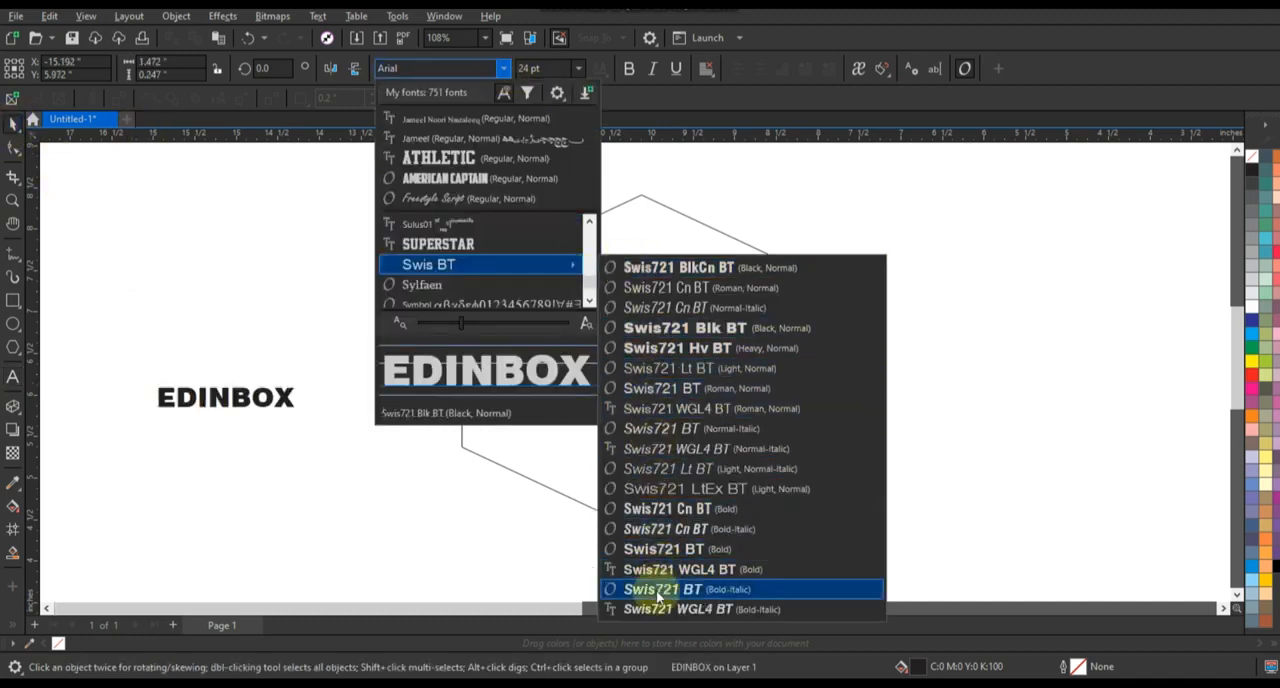
{"action": "left_click", "coordinate": [648, 519]}
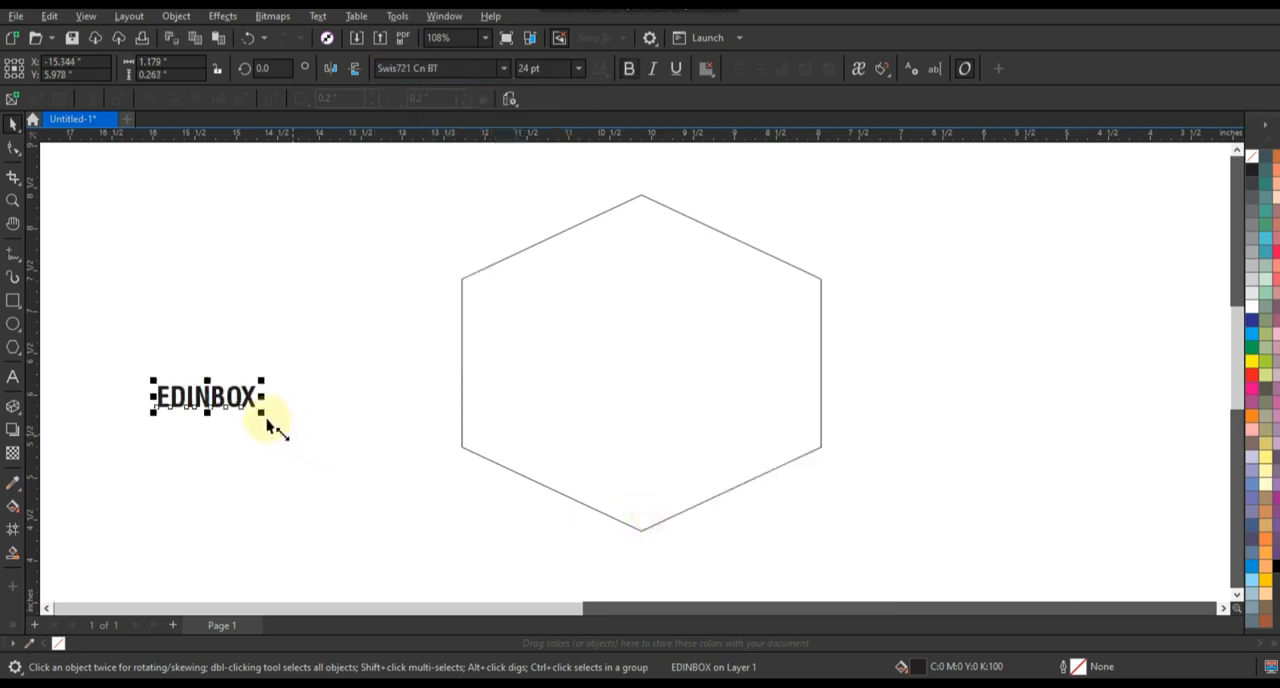
{"action": "left_click_drag", "start_coordinate": [271, 420], "coordinate": [428, 490]}
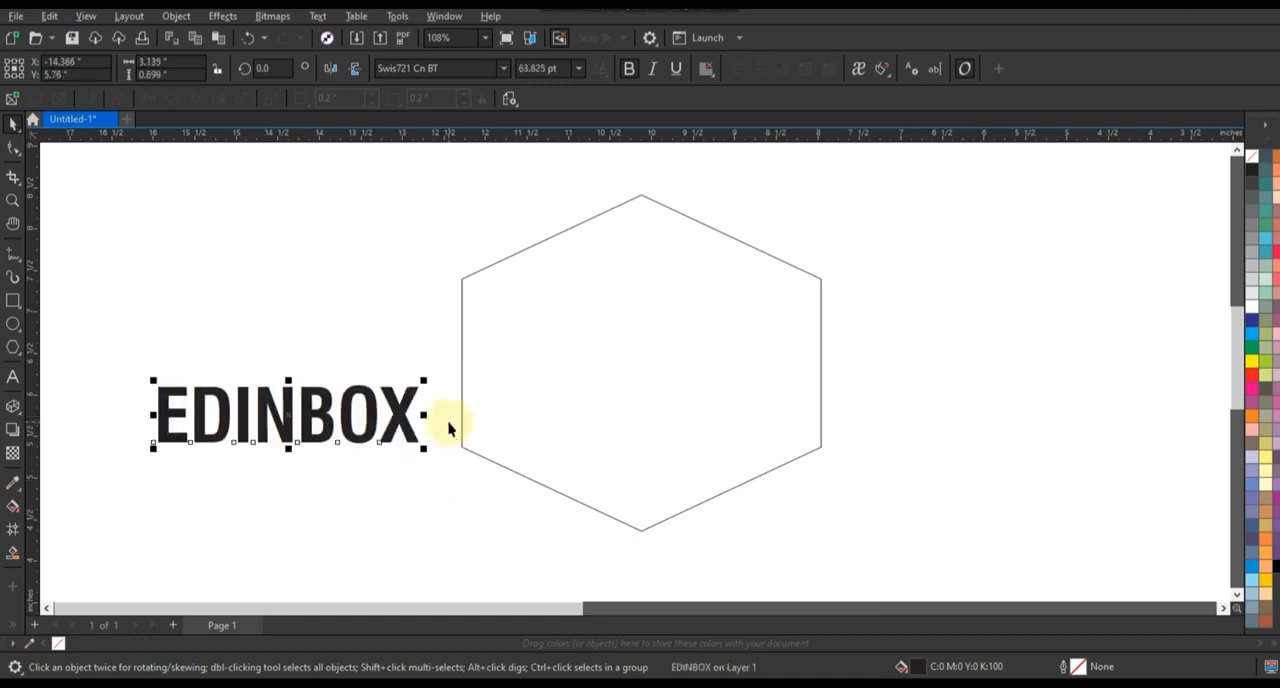
Step: Tighten EDINBOX's letter spacing and fit the text across the full width of the hexagon at about 99 pt
{"action": "key", "text": "F10"}
{"action": "left_click_drag", "start_coordinate": [425, 451], "coordinate": [396, 452]}
{"action": "left_click", "coordinate": [12, 124]}
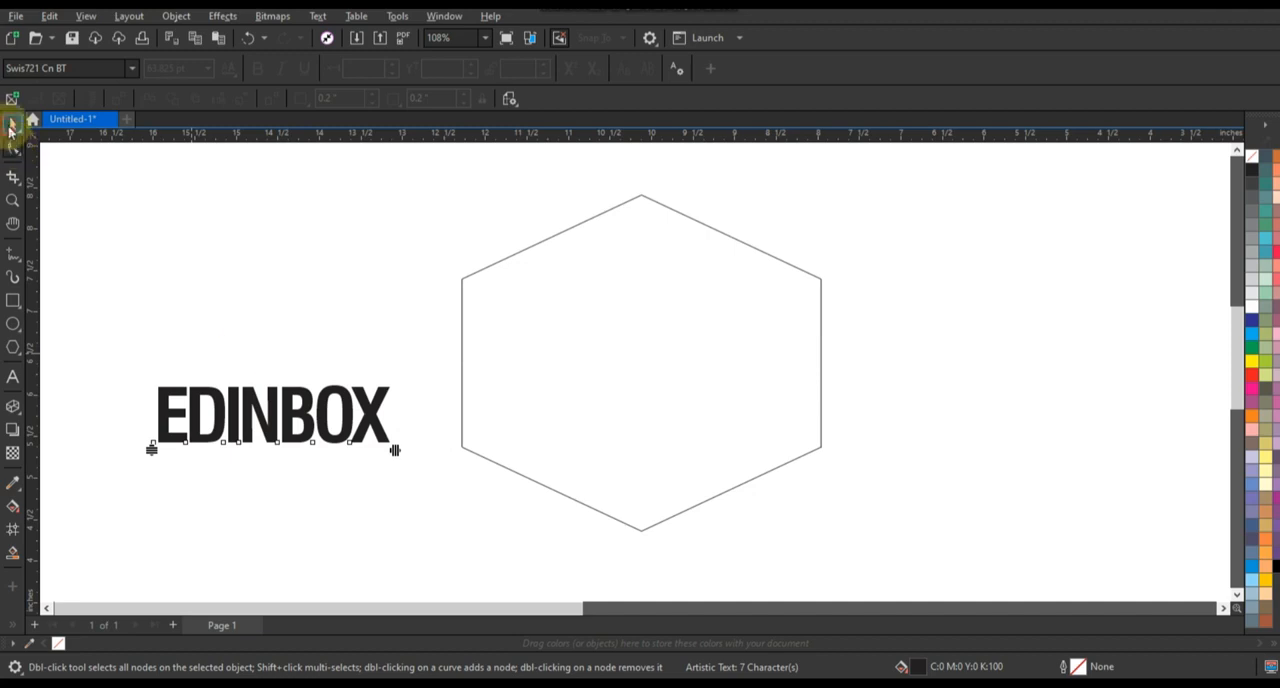
{"action": "left_click_drag", "start_coordinate": [303, 429], "coordinate": [612, 317]}
{"action": "left_click_drag", "start_coordinate": [700, 346], "coordinate": [826, 407]}
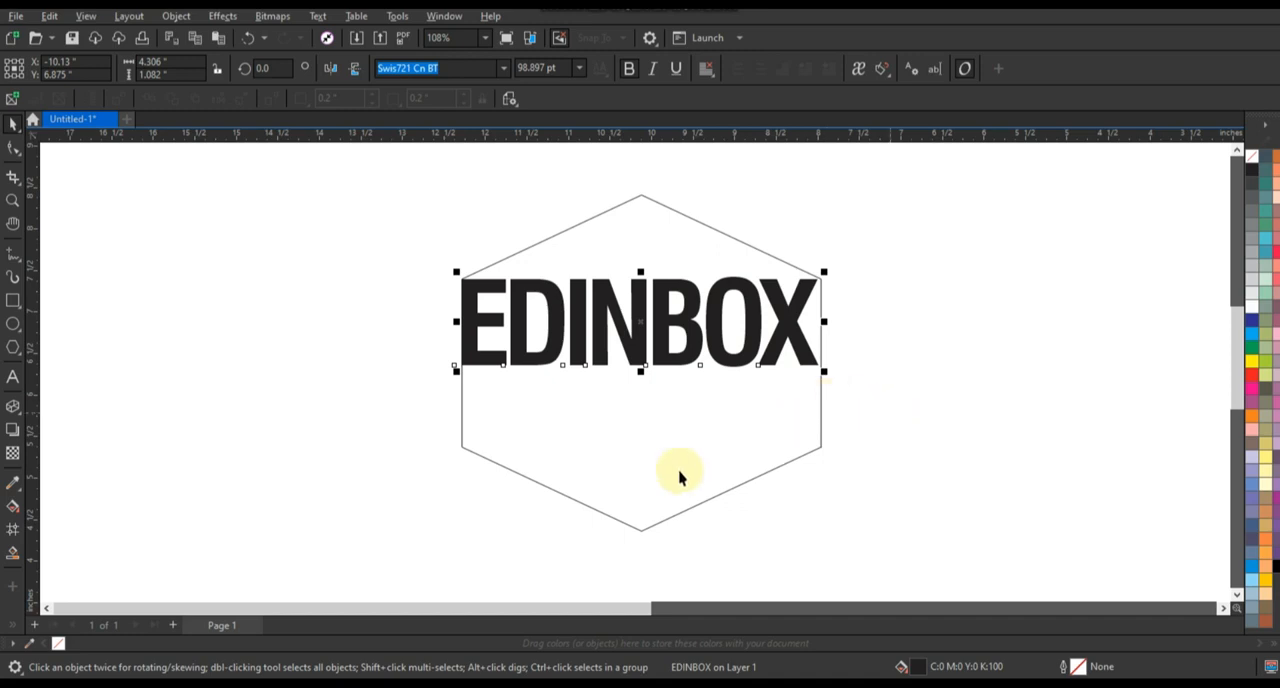
Step: Place a copy of the hexagon straight above the original, overlapping it to form the box's top face
{"action": "left_click_drag", "start_coordinate": [674, 480], "coordinate": [684, 315]}
{"action": "left_click", "coordinate": [892, 383]}
Step: Break EDINBOX into letters and combine EDIN into one curve and BOX into another
{"action": "left_click", "coordinate": [682, 357]}
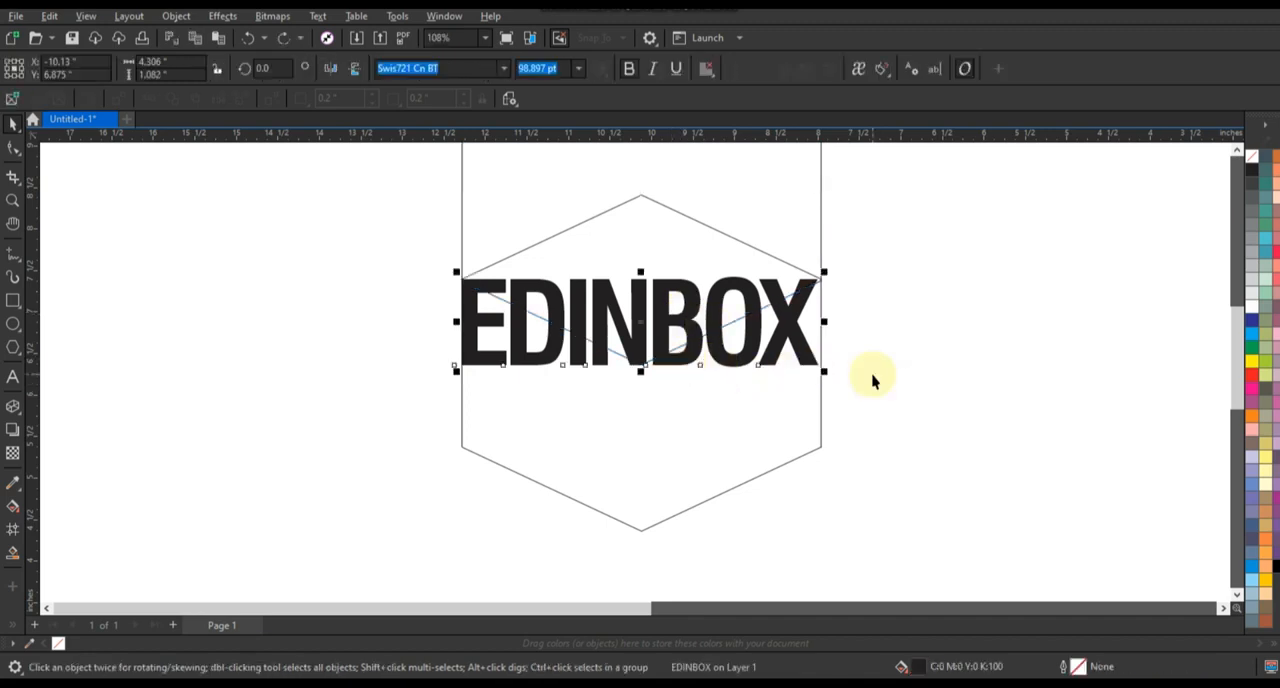
{"action": "key", "text": "ctrl+k"}
{"action": "left_click_drag", "start_coordinate": [335, 257], "coordinate": [655, 415]}
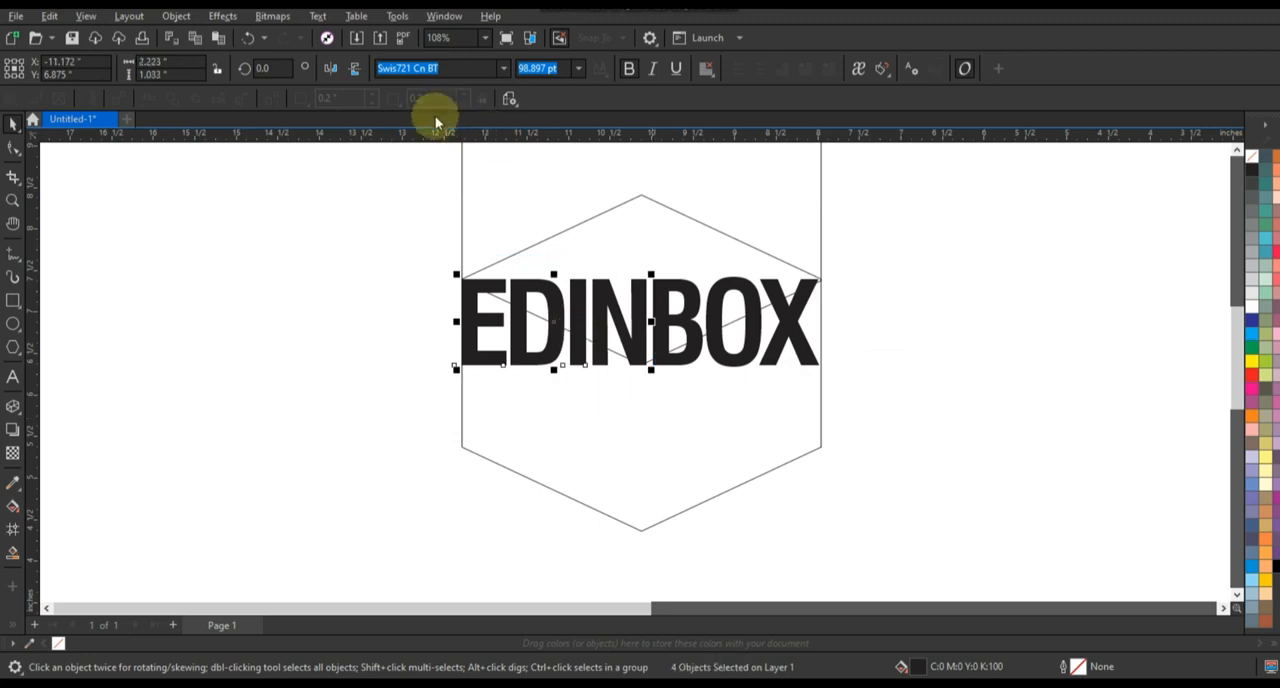
{"action": "left_click_drag", "start_coordinate": [887, 252], "coordinate": [650, 398]}
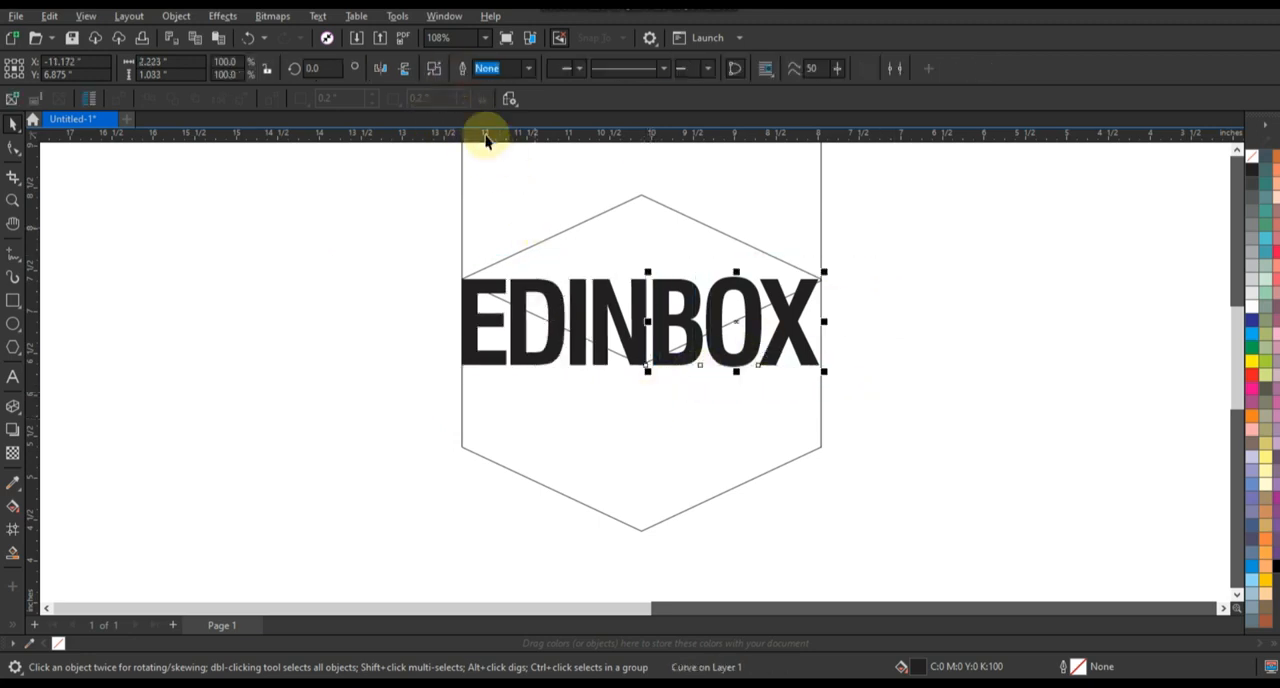
{"action": "left_click", "coordinate": [465, 72]}
{"action": "left_click", "coordinate": [903, 394]}
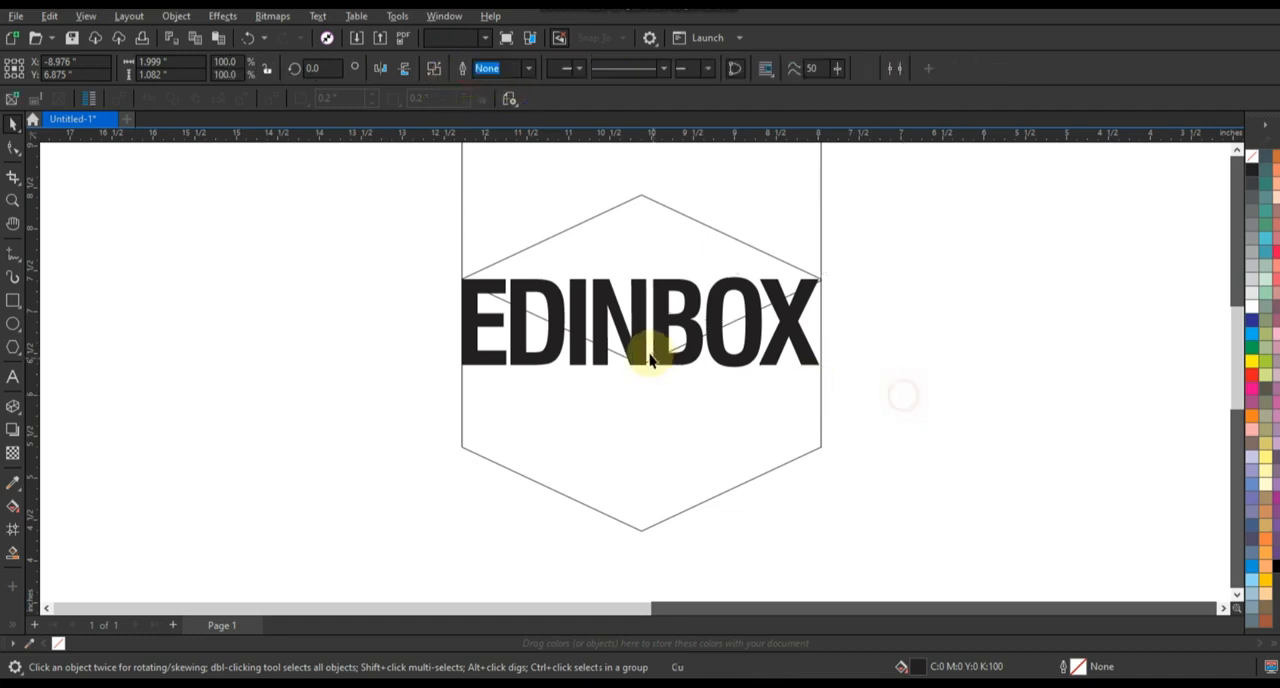
Step: Add a perspective to EDIN and fit its corners to the left front face of the hexagonal box
{"action": "left_click", "coordinate": [724, 346]}
{"action": "left_click", "coordinate": [470, 316]}
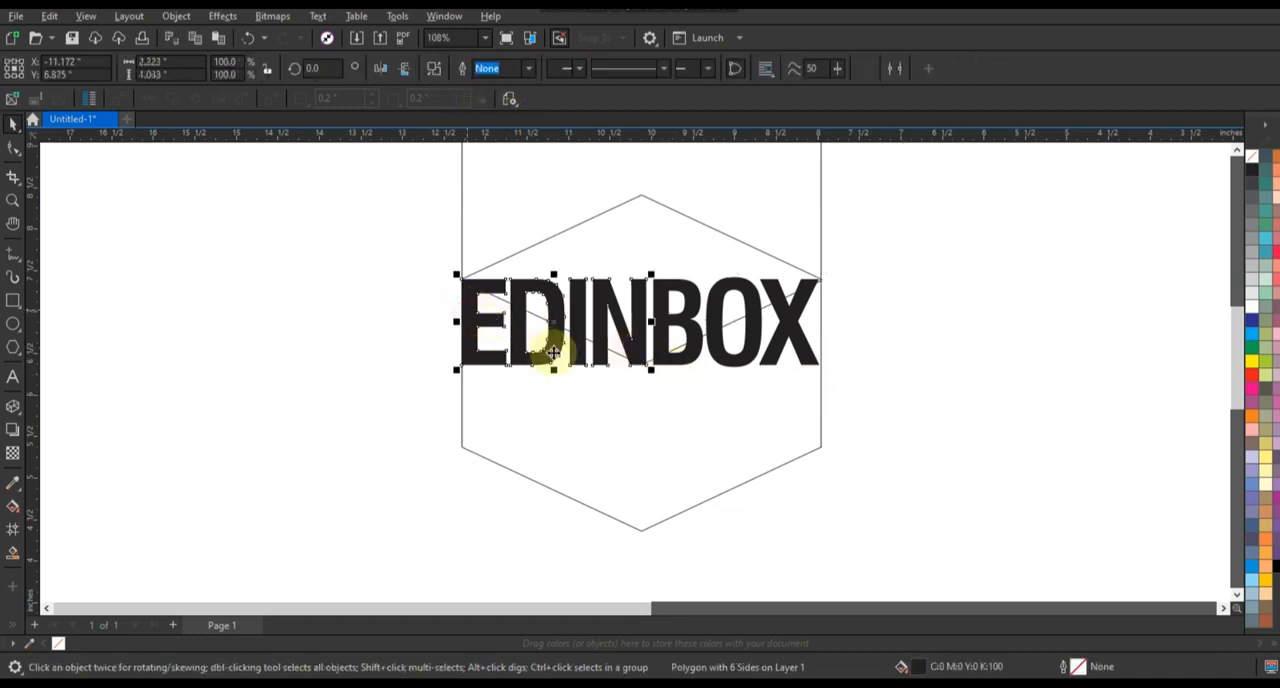
{"action": "left_click", "coordinate": [14, 149]}
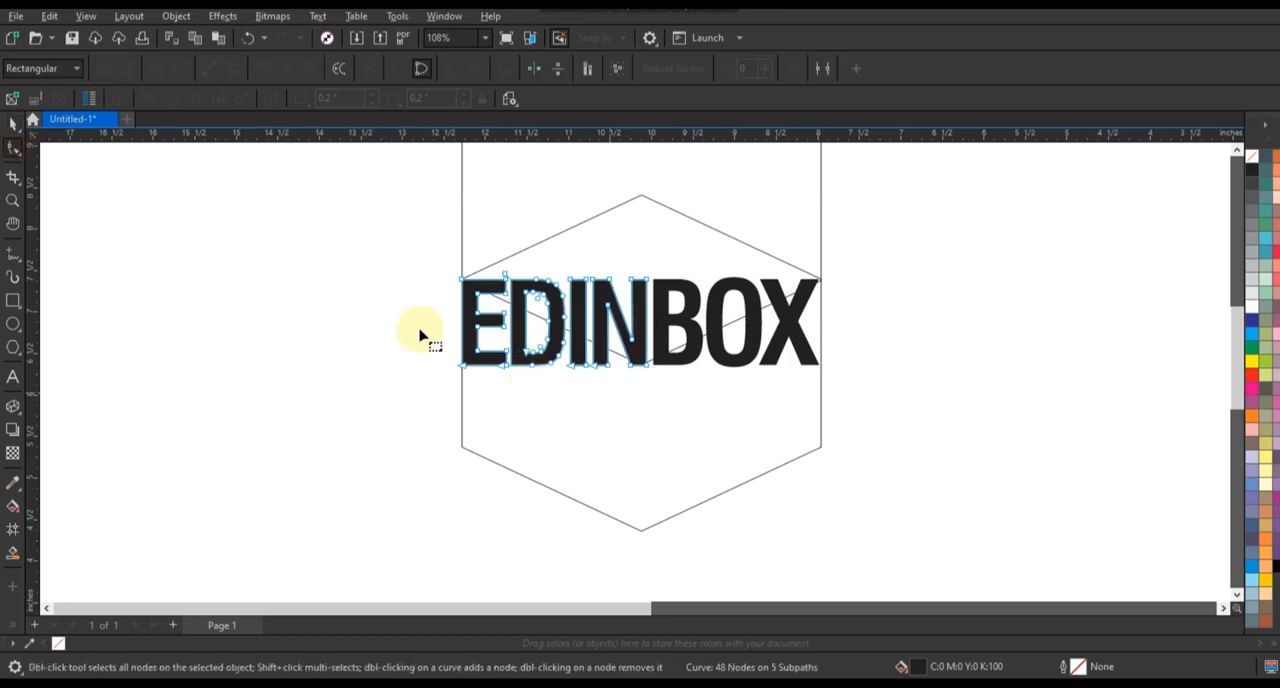
{"action": "left_click", "coordinate": [222, 16]}
{"action": "mouse_move", "coordinate": [176, 16]}
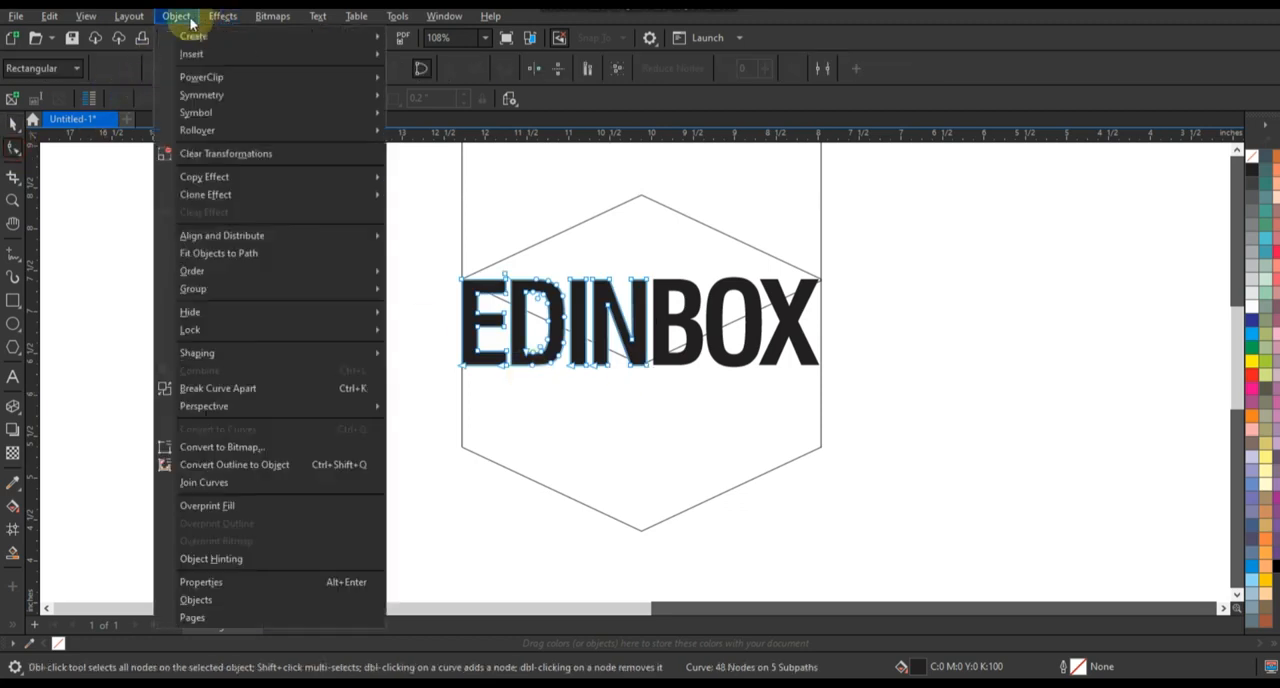
{"action": "mouse_move", "coordinate": [378, 410]}
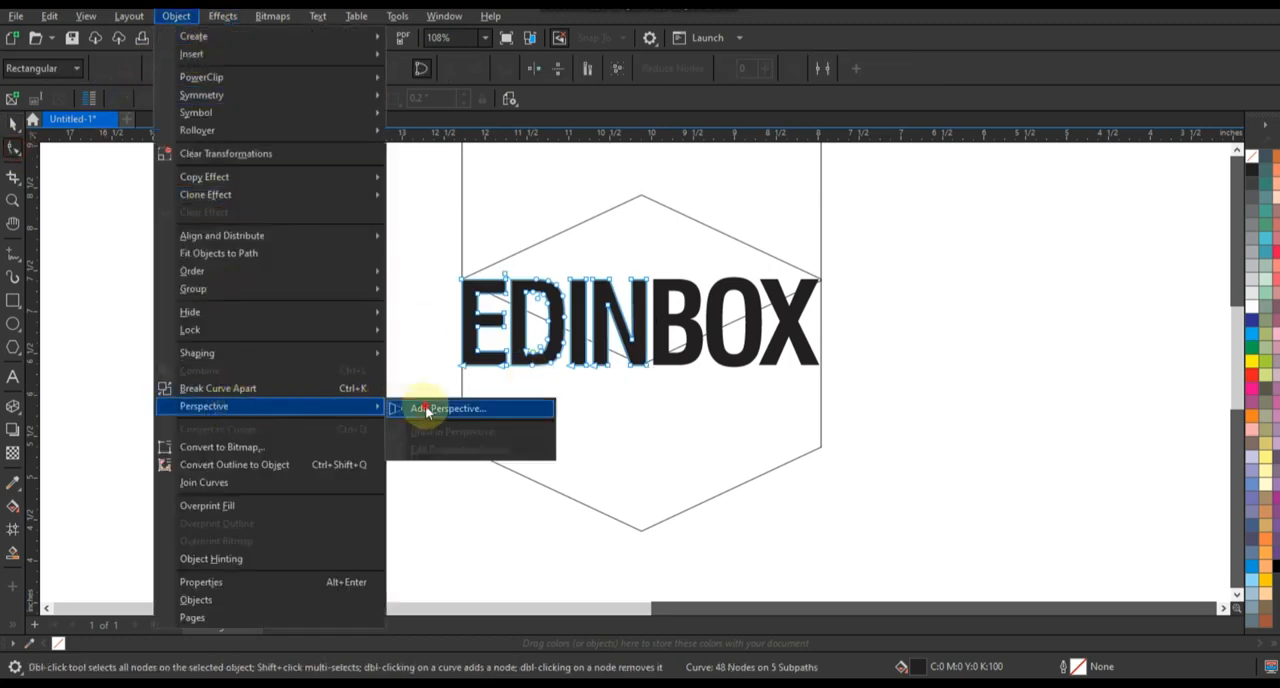
{"action": "left_click", "coordinate": [425, 408]}
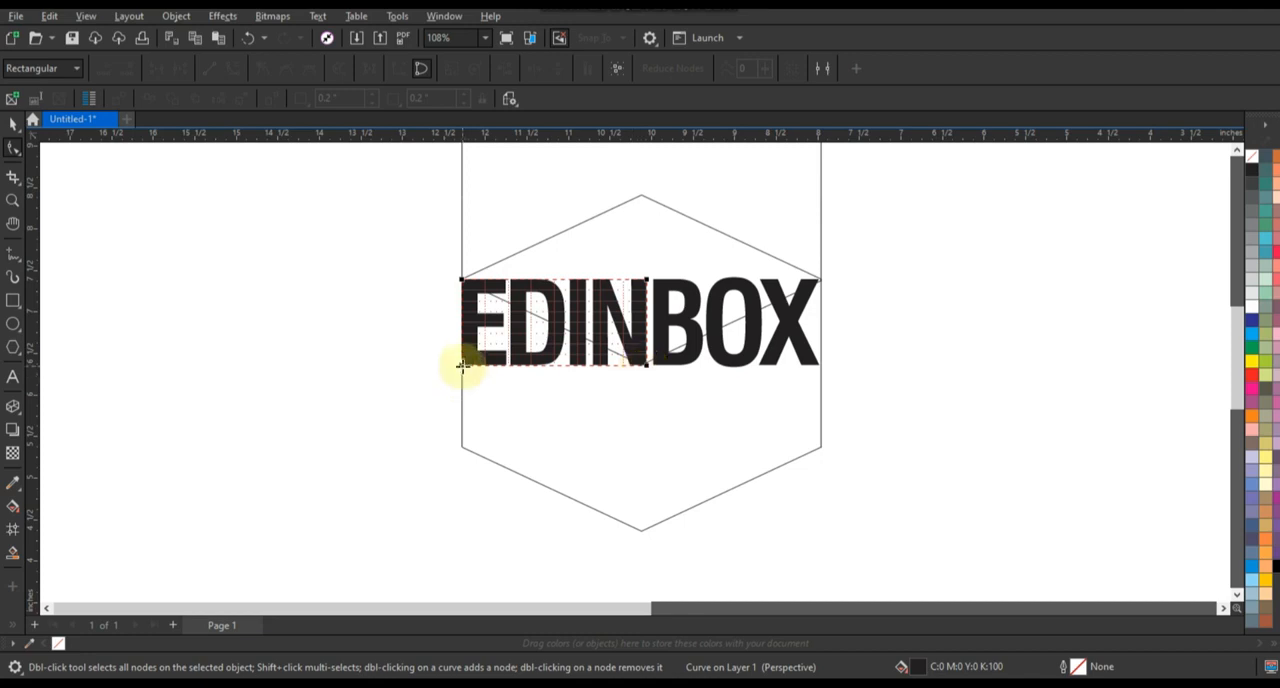
{"action": "left_click_drag", "start_coordinate": [462, 368], "coordinate": [461, 448]}
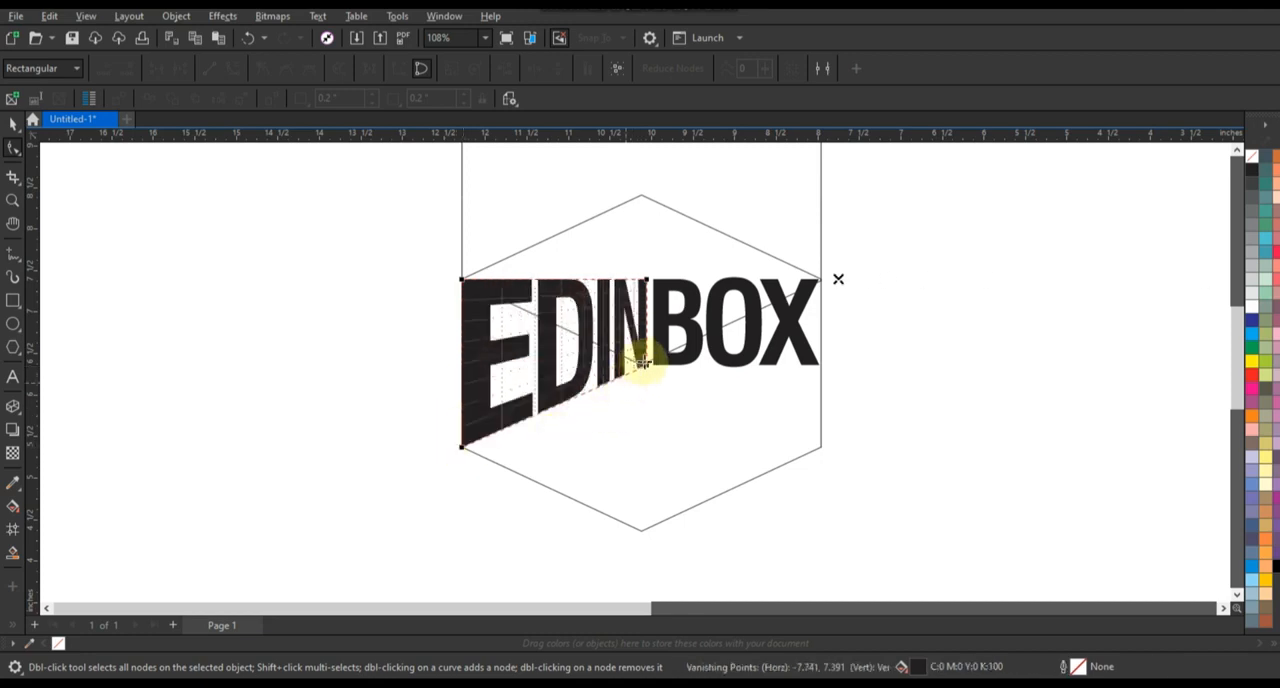
{"action": "left_click_drag", "start_coordinate": [648, 370], "coordinate": [640, 531]}
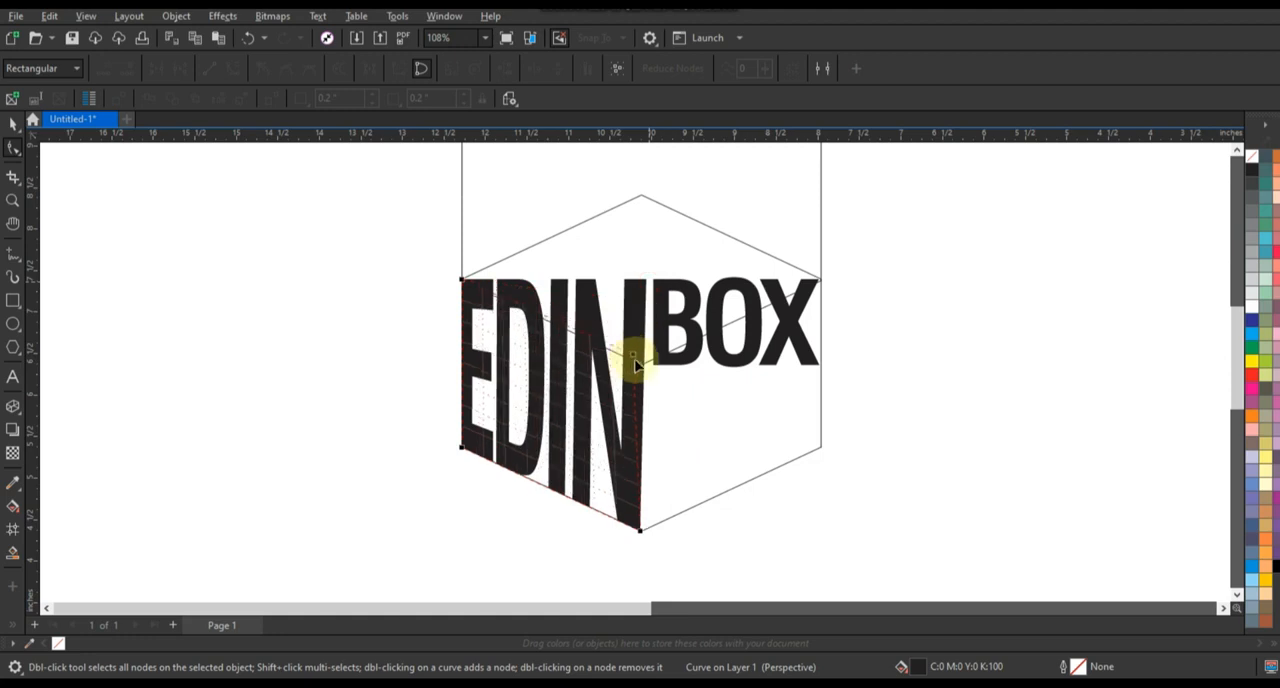
{"action": "left_click_drag", "start_coordinate": [637, 368], "coordinate": [635, 362]}
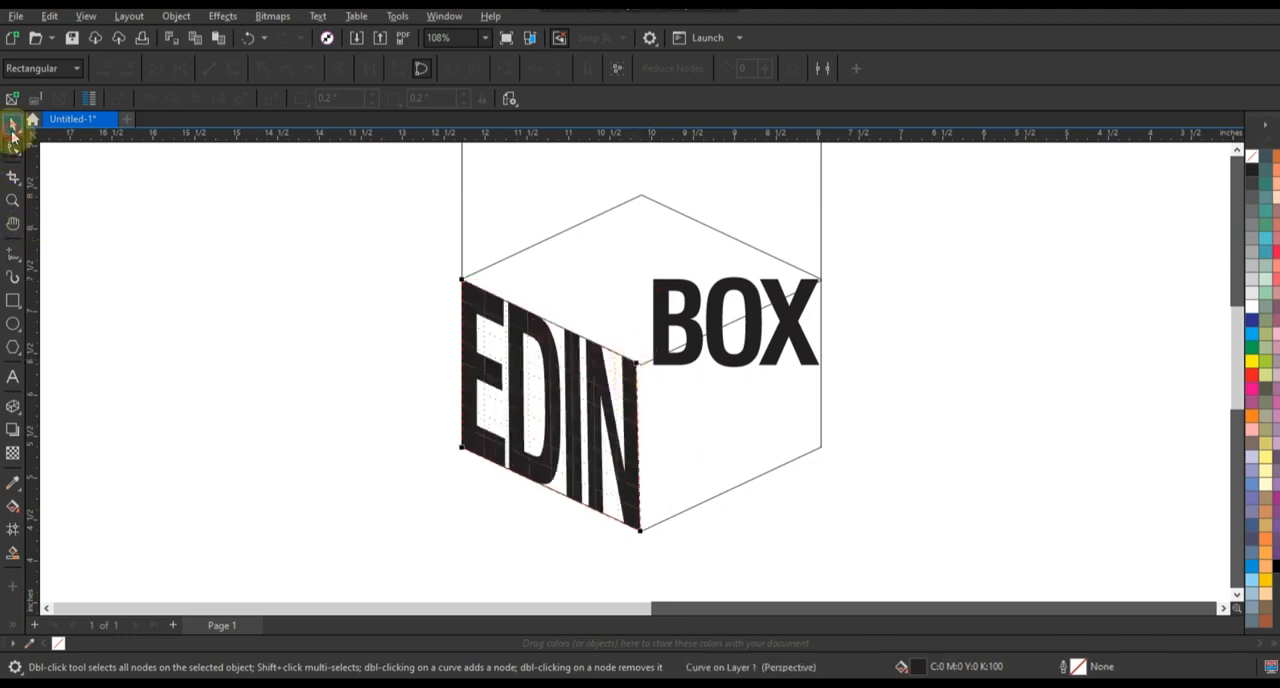
{"action": "left_click", "coordinate": [12, 125]}
Step: Add a perspective to BOX and fit its corners to the right front face of the hexagonal box
{"action": "left_click", "coordinate": [659, 365]}
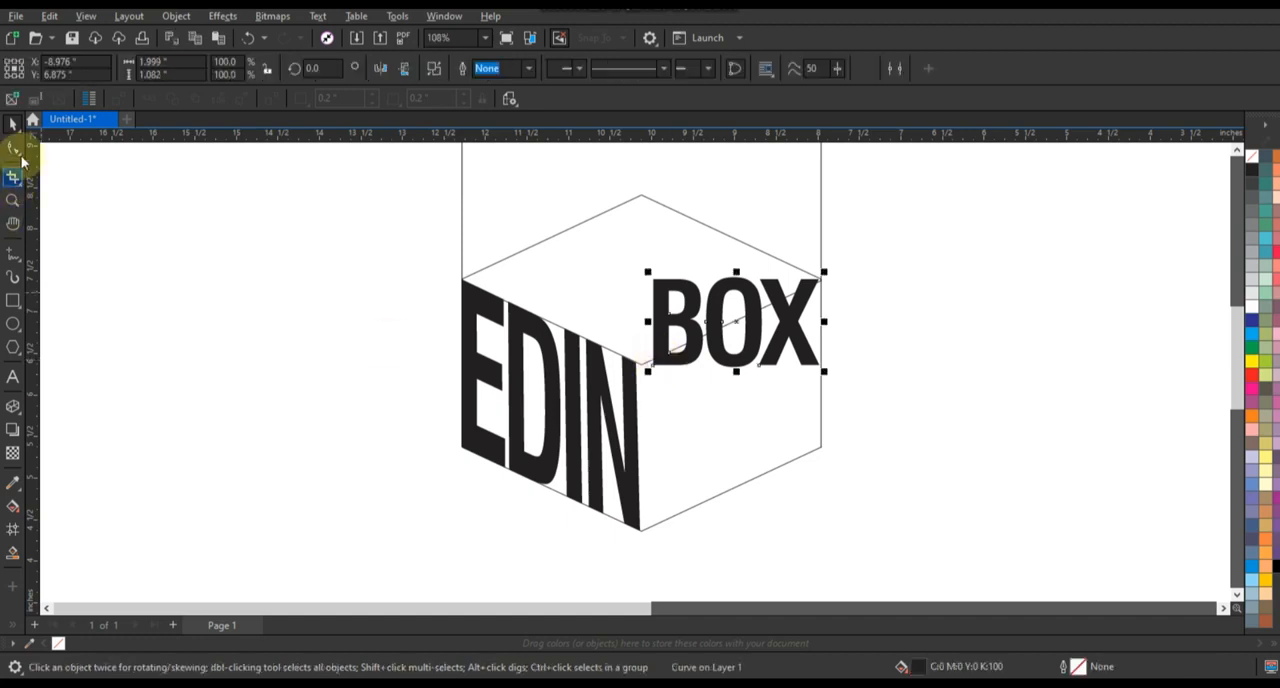
{"action": "left_click", "coordinate": [12, 148]}
{"action": "left_click", "coordinate": [170, 27]}
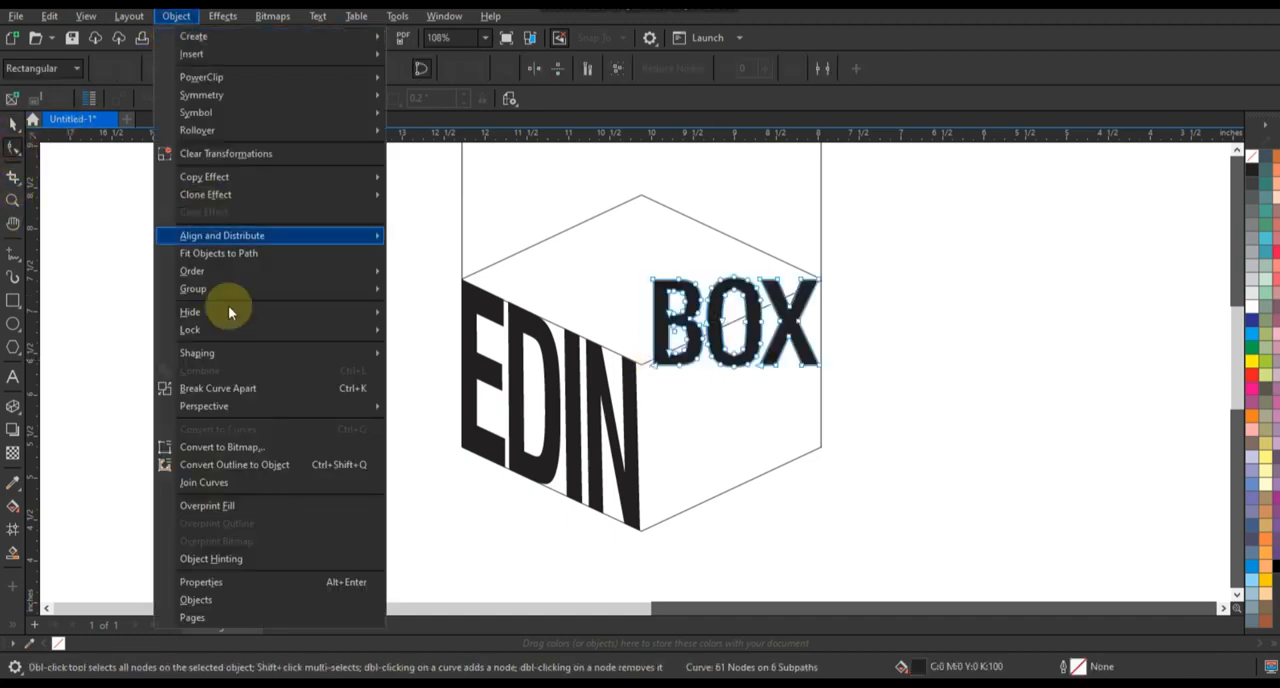
{"action": "mouse_move", "coordinate": [240, 406]}
{"action": "key", "text": "Return"}
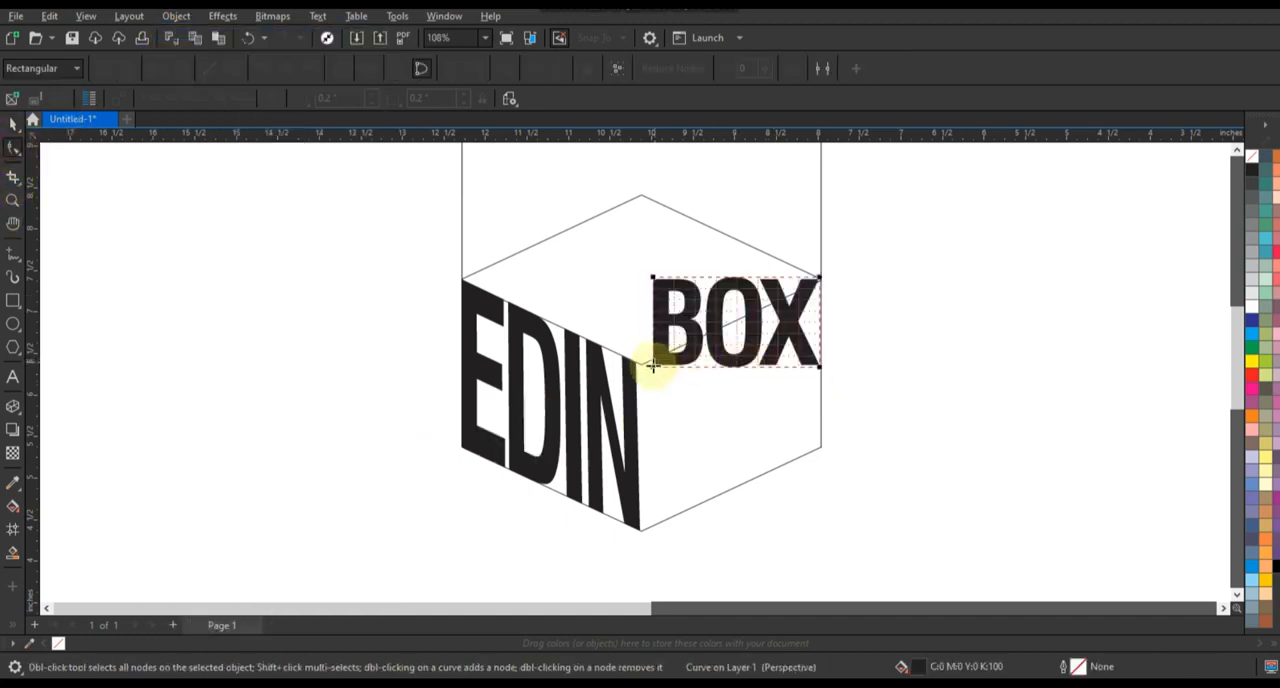
{"action": "left_click_drag", "start_coordinate": [652, 362], "coordinate": [643, 537]}
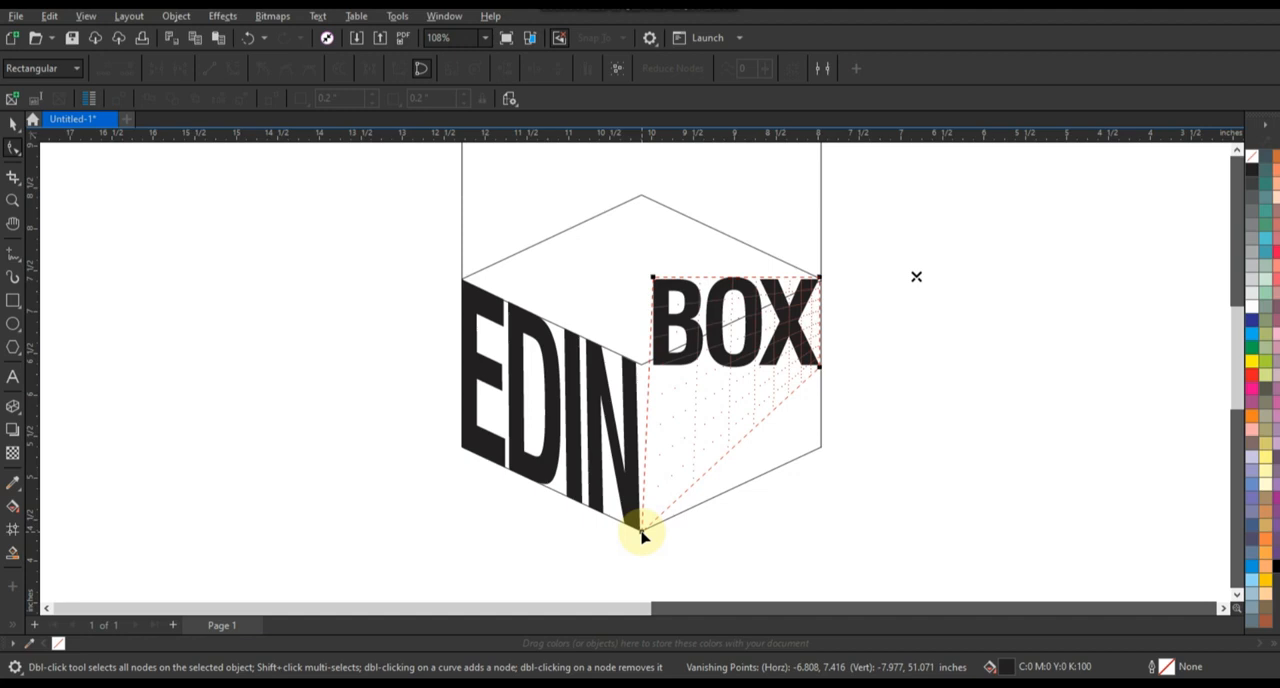
{"action": "left_click_drag", "start_coordinate": [643, 537], "coordinate": [643, 537]}
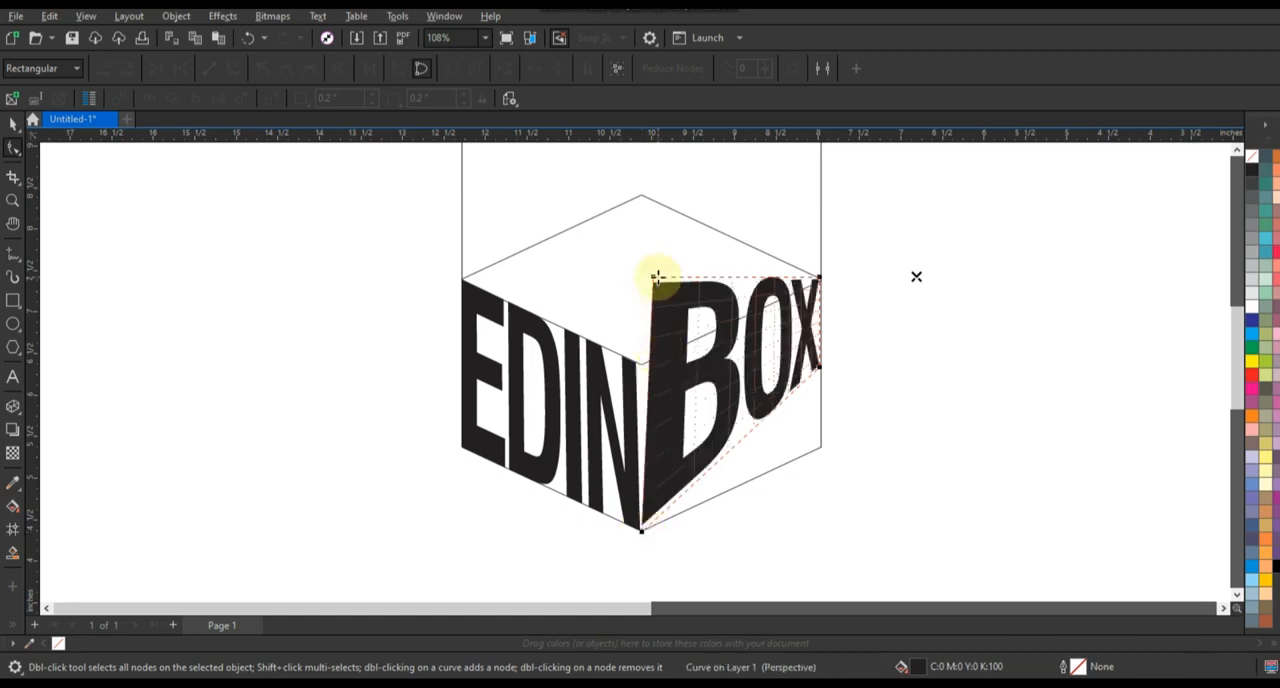
{"action": "left_click_drag", "start_coordinate": [652, 278], "coordinate": [646, 363]}
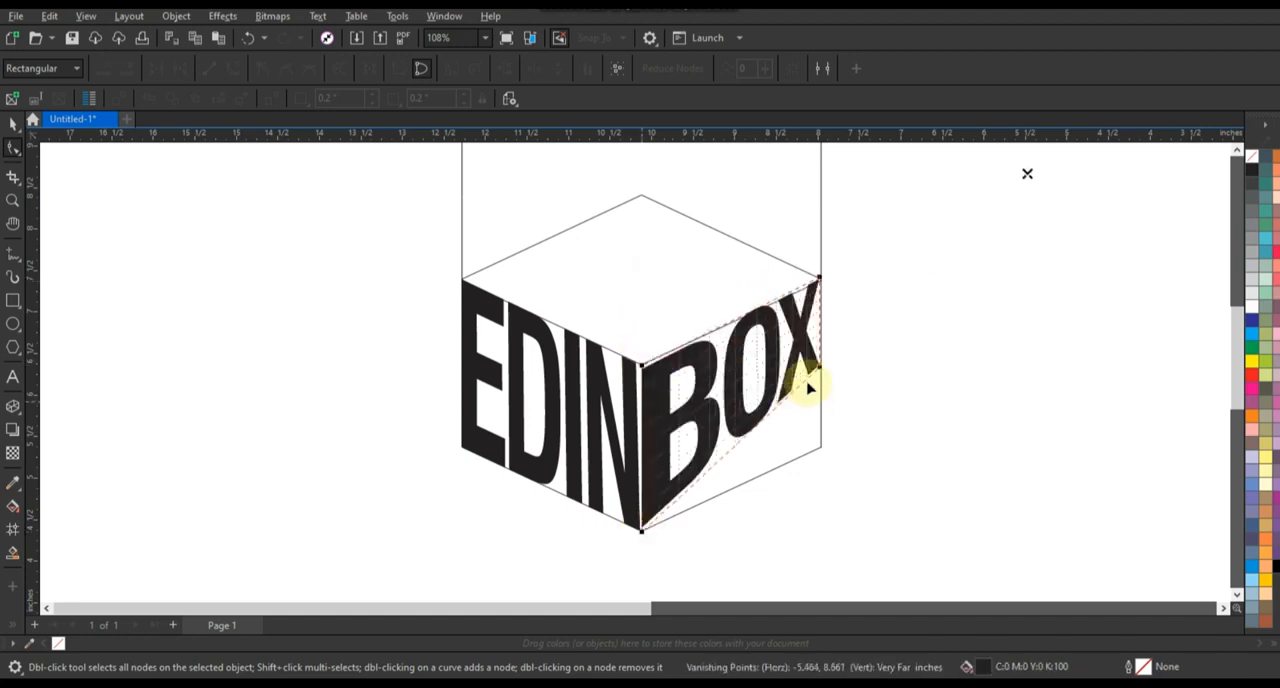
{"action": "left_click_drag", "start_coordinate": [820, 398], "coordinate": [820, 450]}
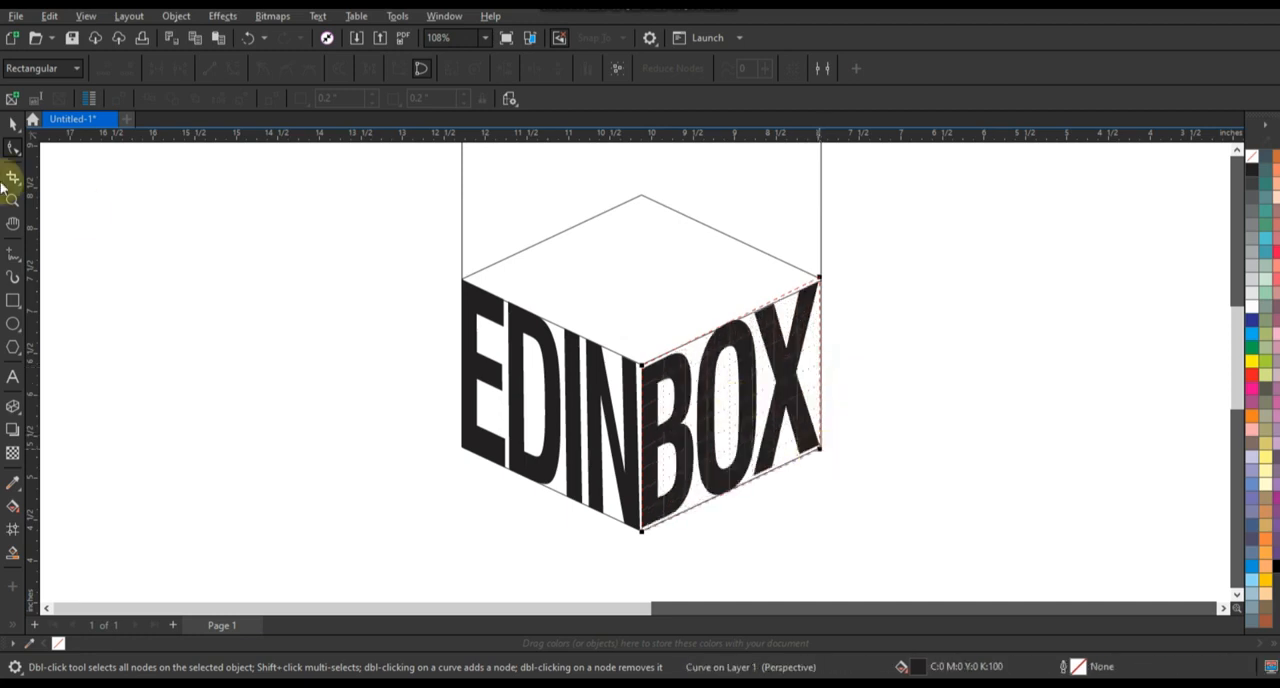
{"action": "left_click", "coordinate": [12, 125]}
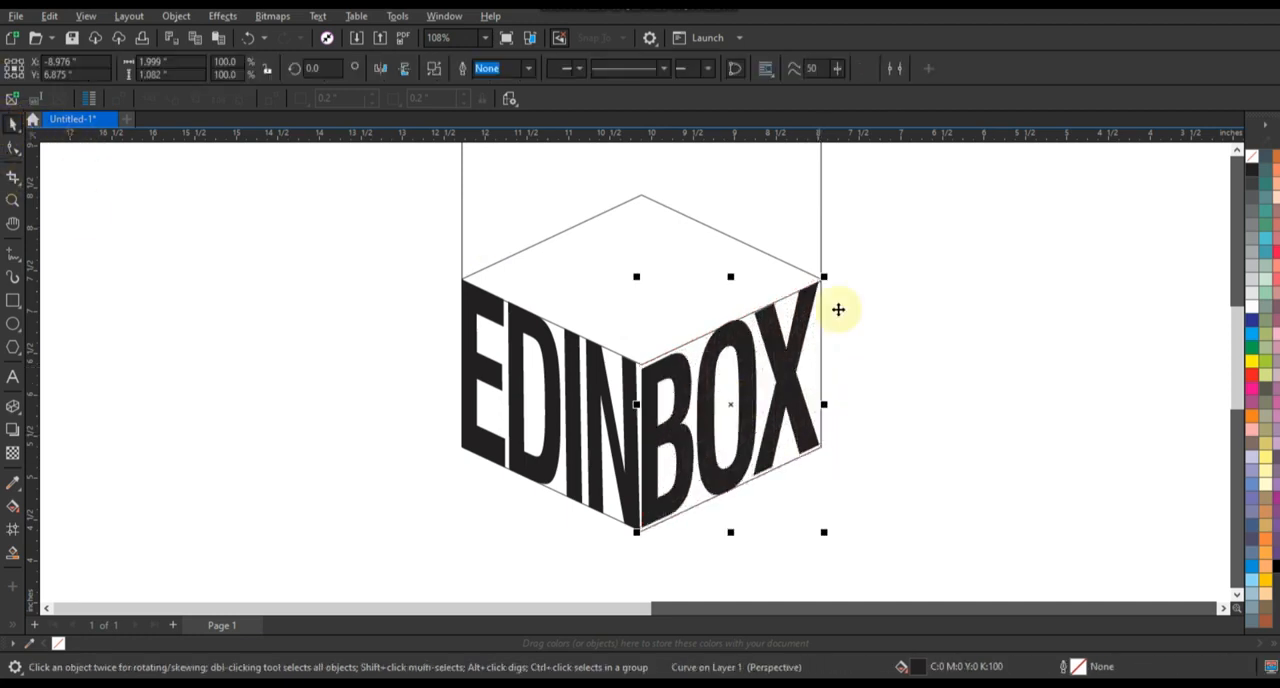
{"action": "left_click", "coordinate": [897, 316]}
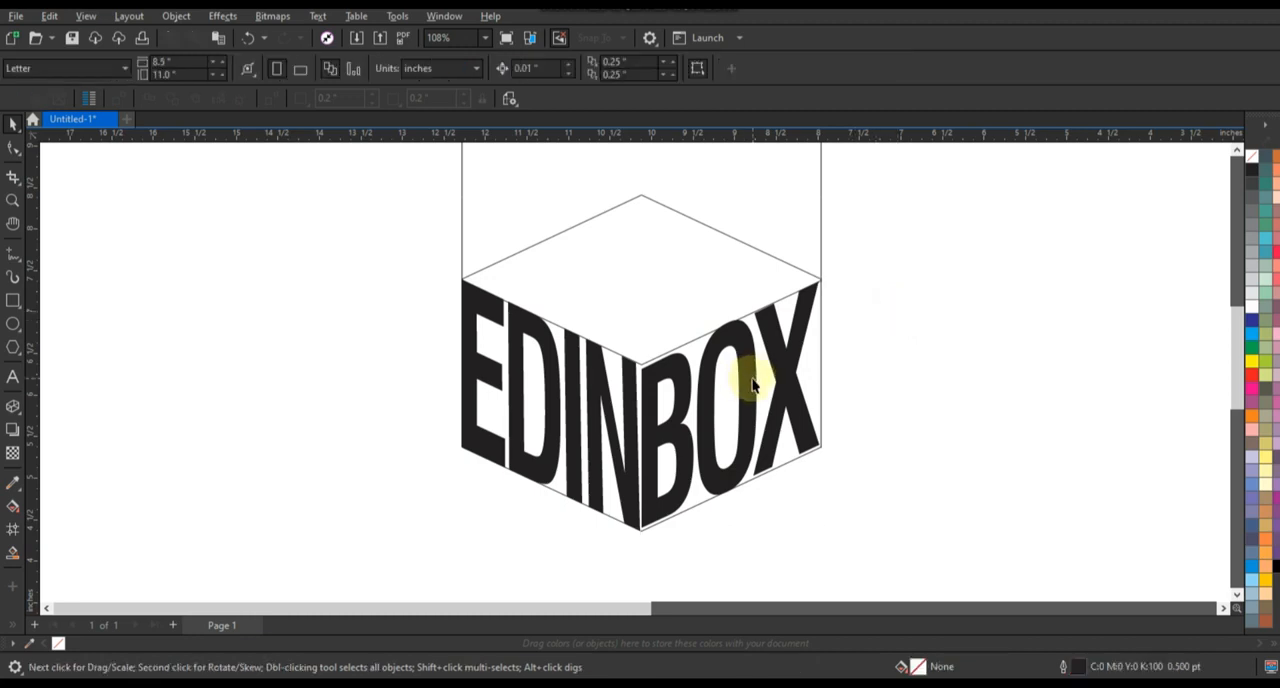
Step: Duplicate BOX and EDIN in place and fill both copies with red (C:0 M:100 Y:100 K:0)
{"action": "left_click", "coordinate": [632, 386]}
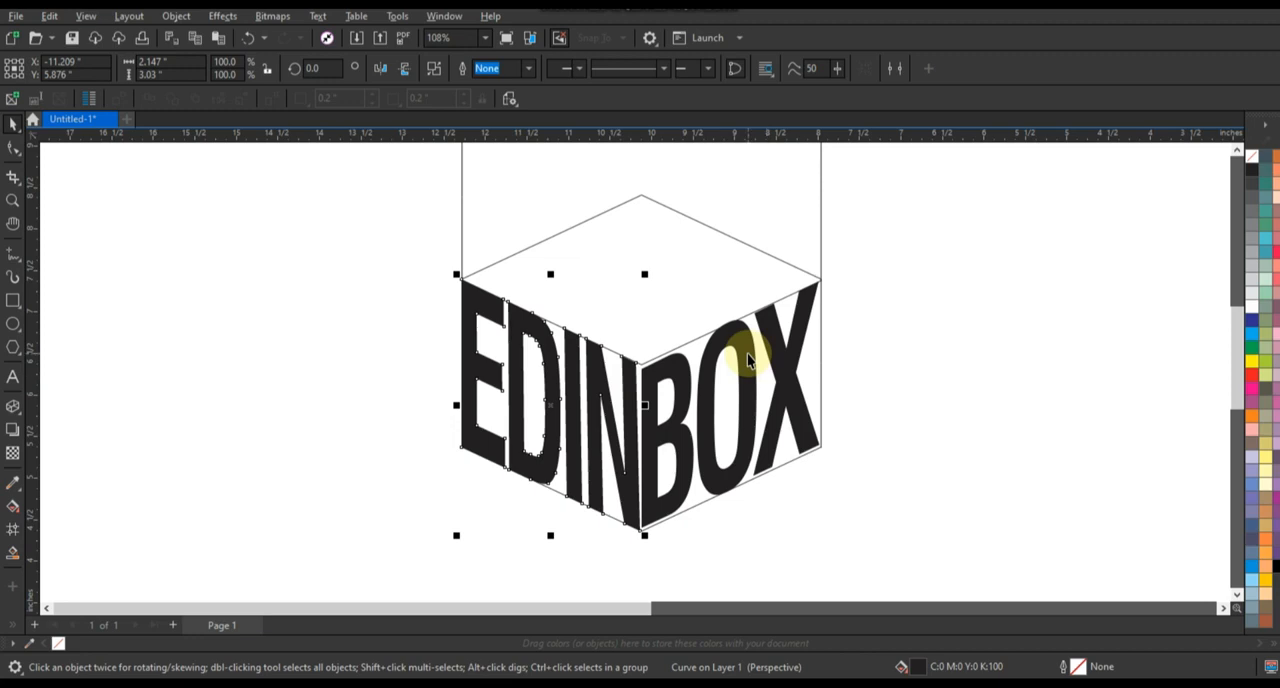
{"action": "left_click", "coordinate": [886, 363]}
{"action": "left_click", "coordinate": [780, 358]}
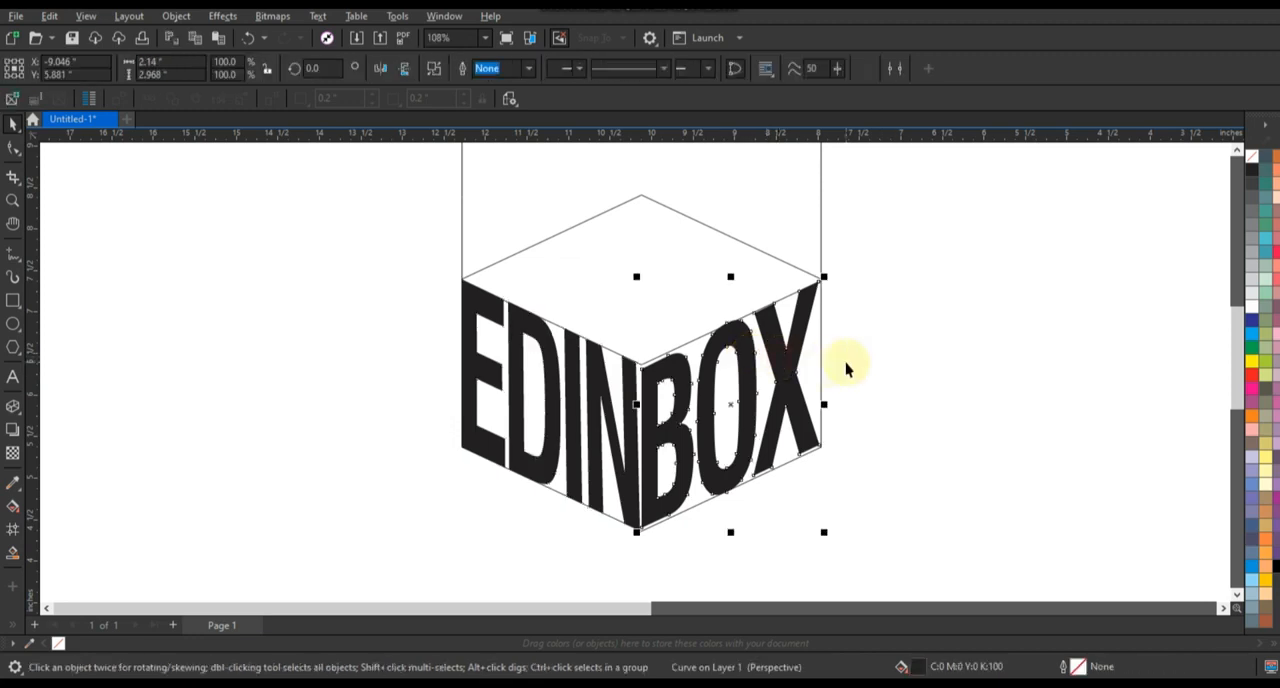
{"action": "left_click", "coordinate": [1250, 380]}
{"action": "left_click", "coordinate": [593, 368]}
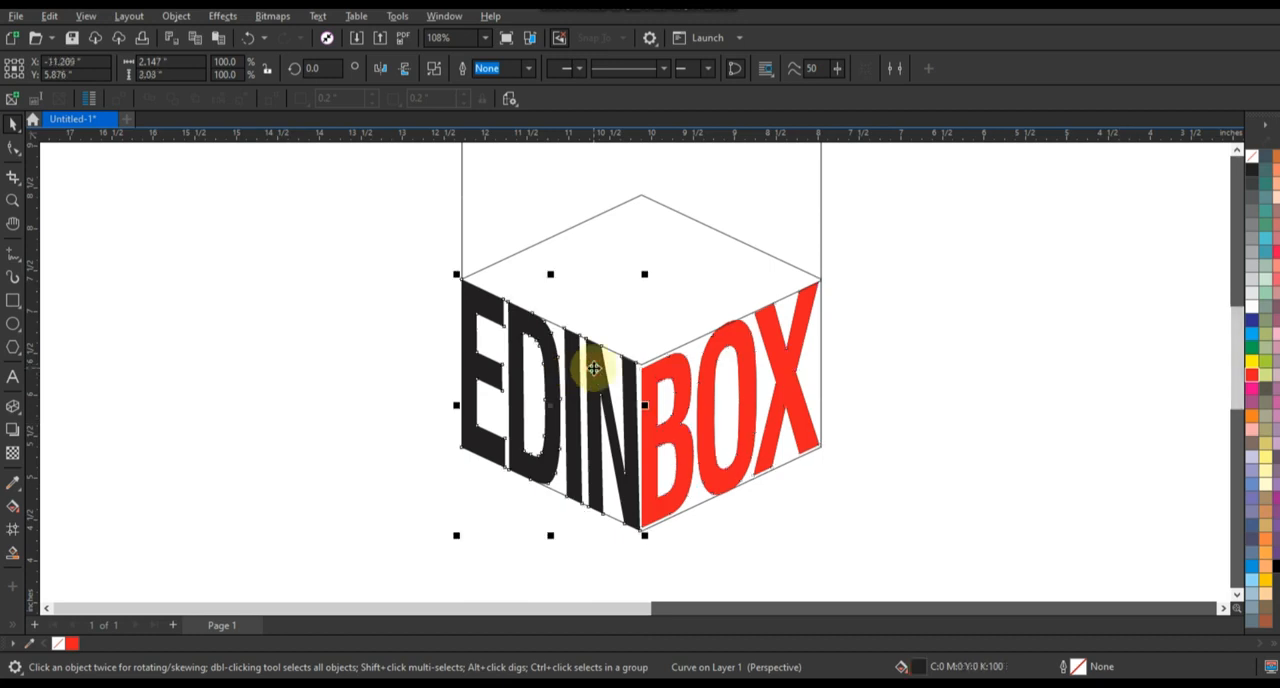
{"action": "left_click", "coordinate": [1256, 380]}
Step: Move the red EDIN copy to the box's back right face and the red BOX copy to its back left face
{"action": "left_click_drag", "start_coordinate": [623, 394], "coordinate": [809, 307]}
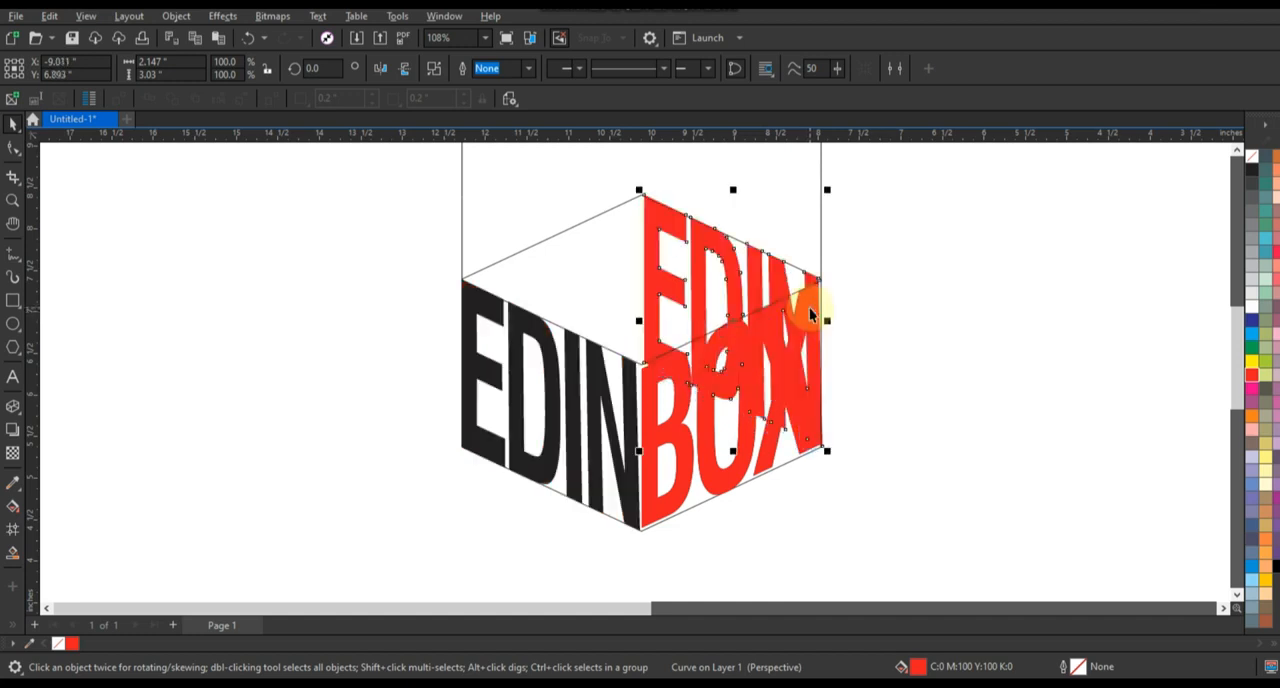
{"action": "left_click_drag", "start_coordinate": [729, 449], "coordinate": [537, 385]}
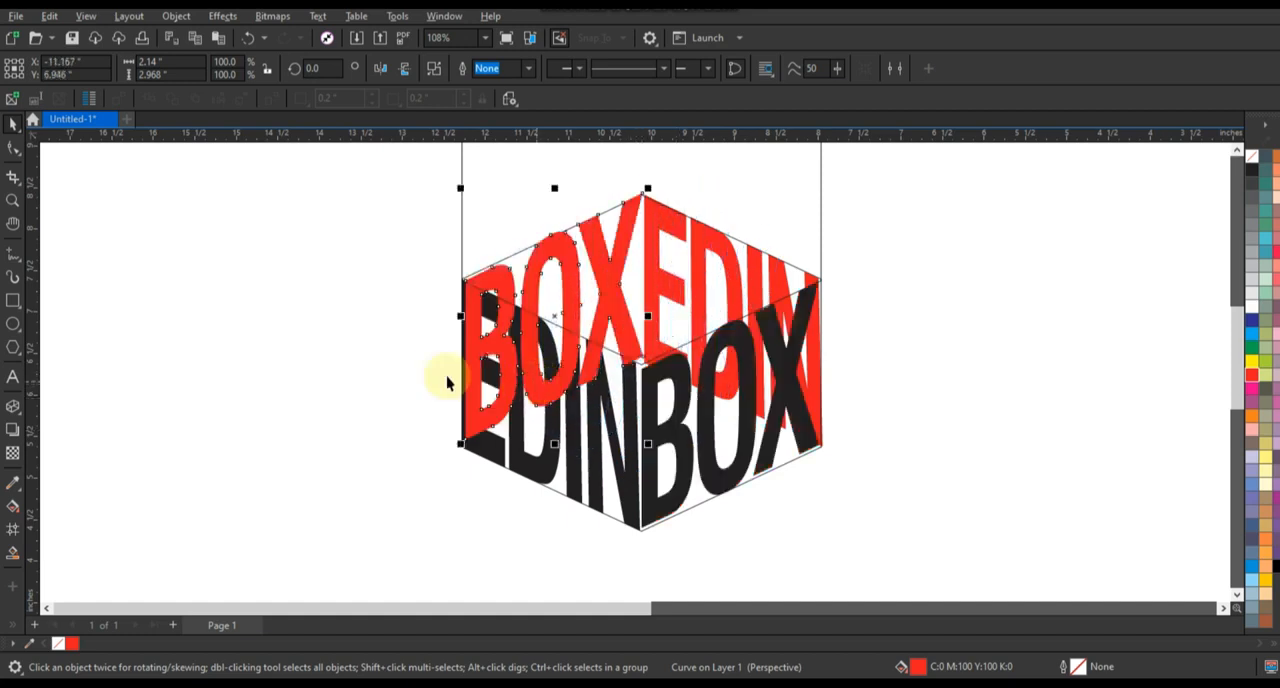
Step: Skew the red BOX slightly to fit the back left face and send the red words behind the black EDIN and BOX
{"action": "left_click", "coordinate": [566, 248]}
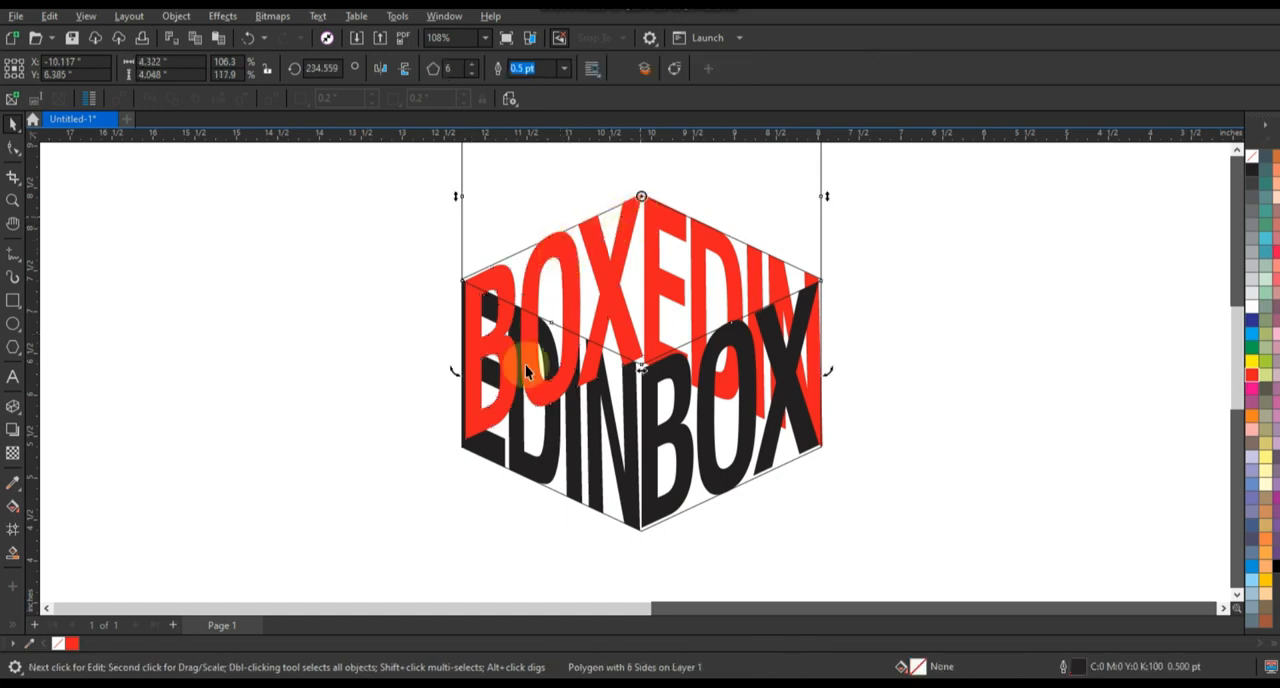
{"action": "left_click", "coordinate": [480, 428]}
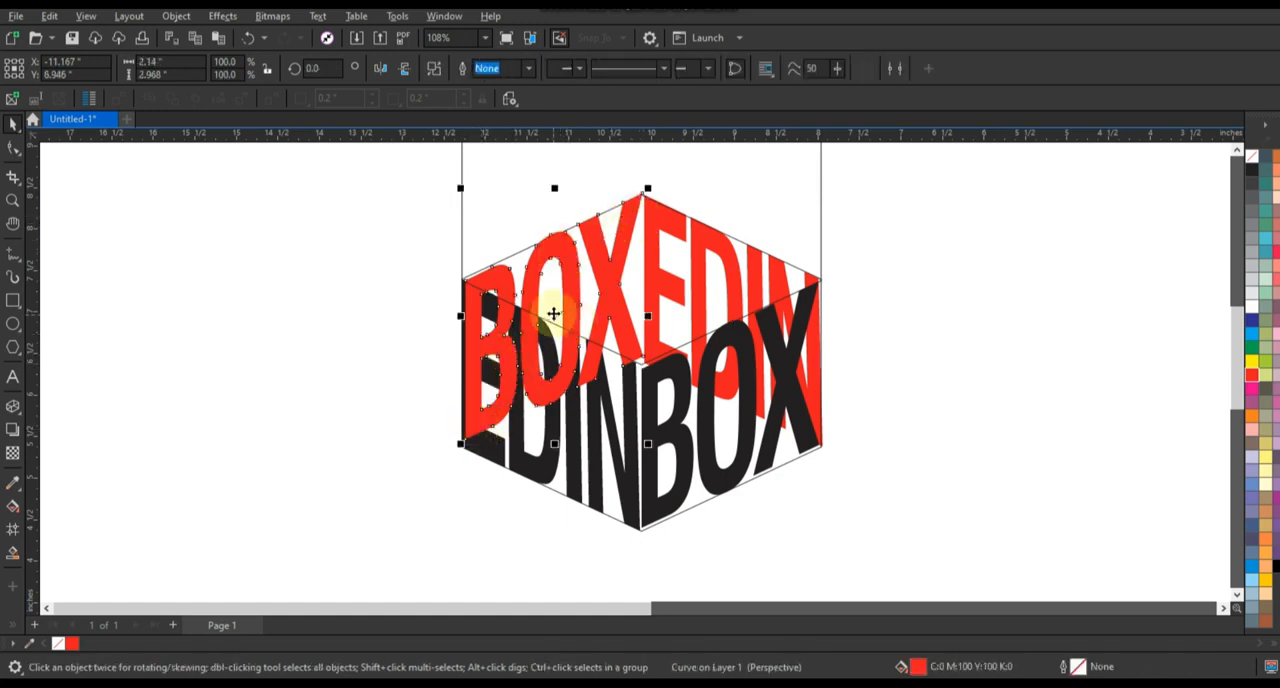
{"action": "left_click", "coordinate": [463, 325]}
{"action": "left_click_drag", "start_coordinate": [460, 319], "coordinate": [457, 306]}
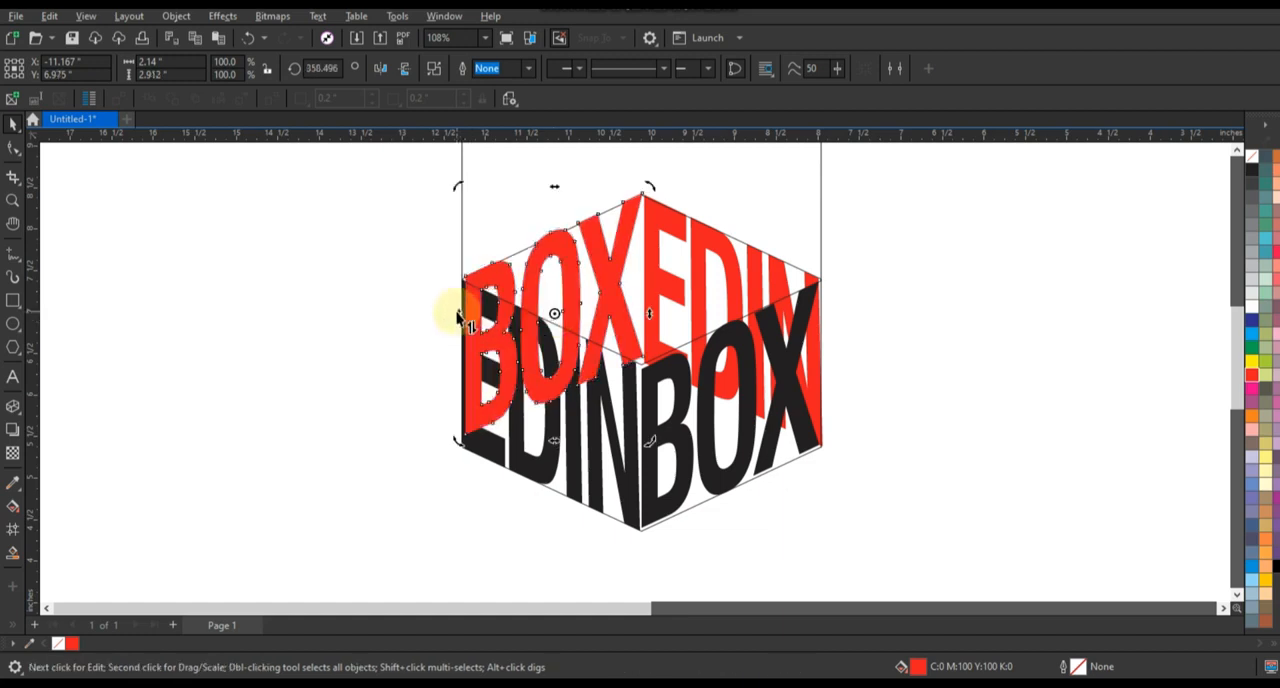
{"action": "left_click", "coordinate": [700, 288], "text": "shift"}
{"action": "key", "text": "shift+Page_Down"}
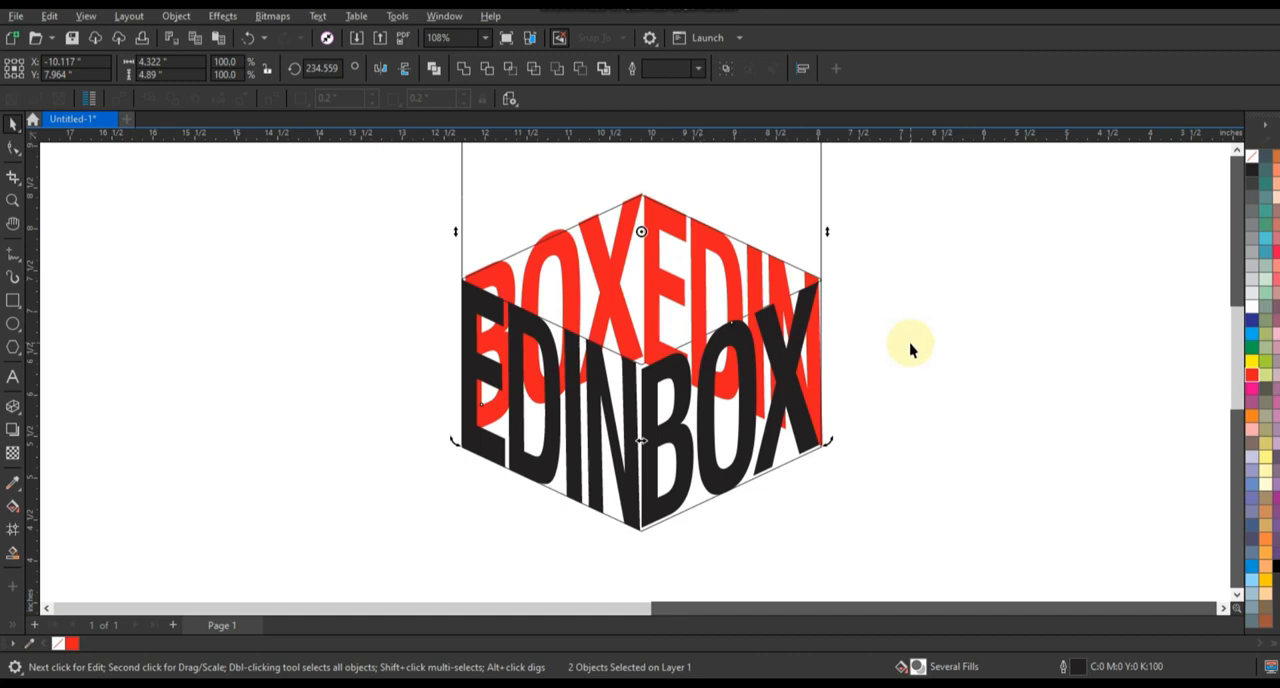
Step: Delete the hexagonal guide outlines, leaving only the black and red words
{"action": "left_click", "coordinate": [821, 248]}
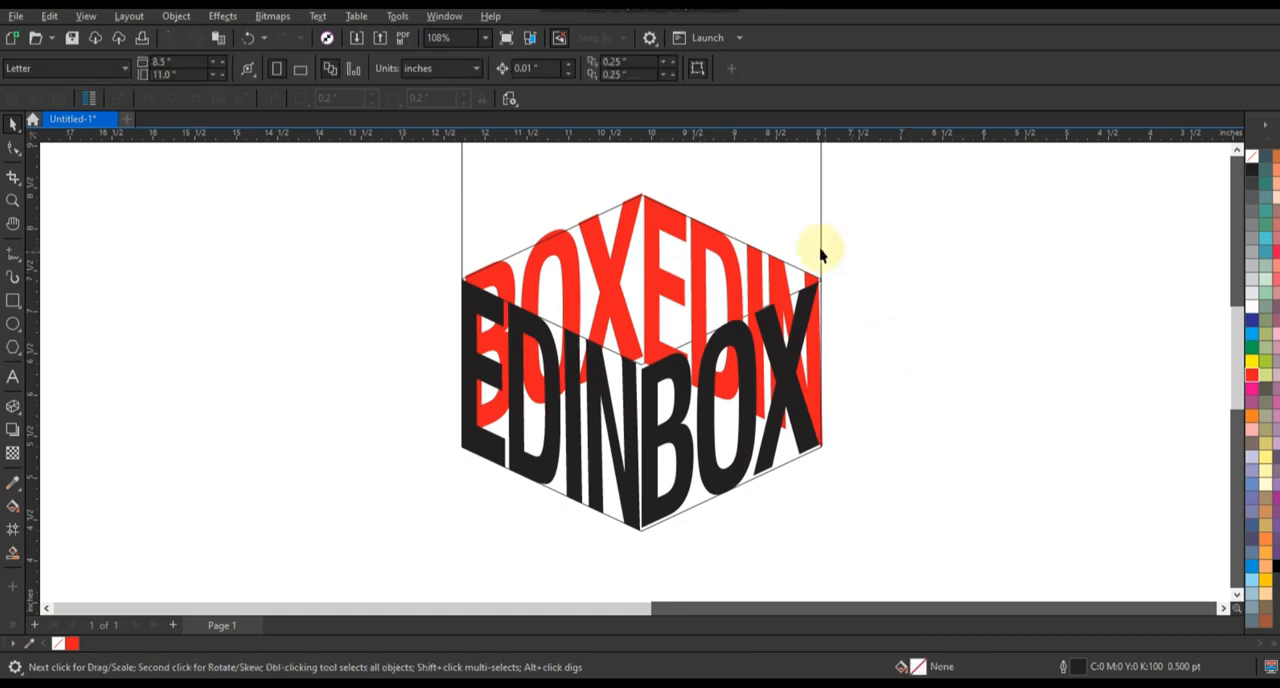
{"action": "left_click", "coordinate": [836, 267]}
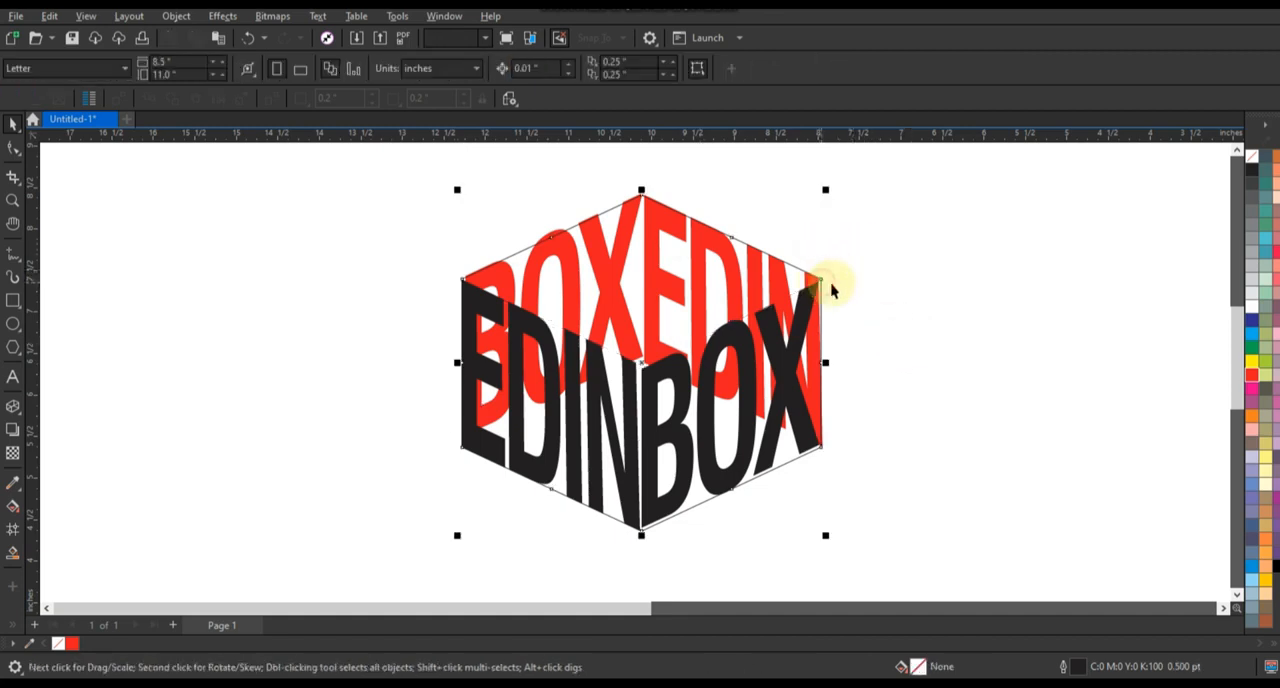
{"action": "left_click", "coordinate": [831, 289]}
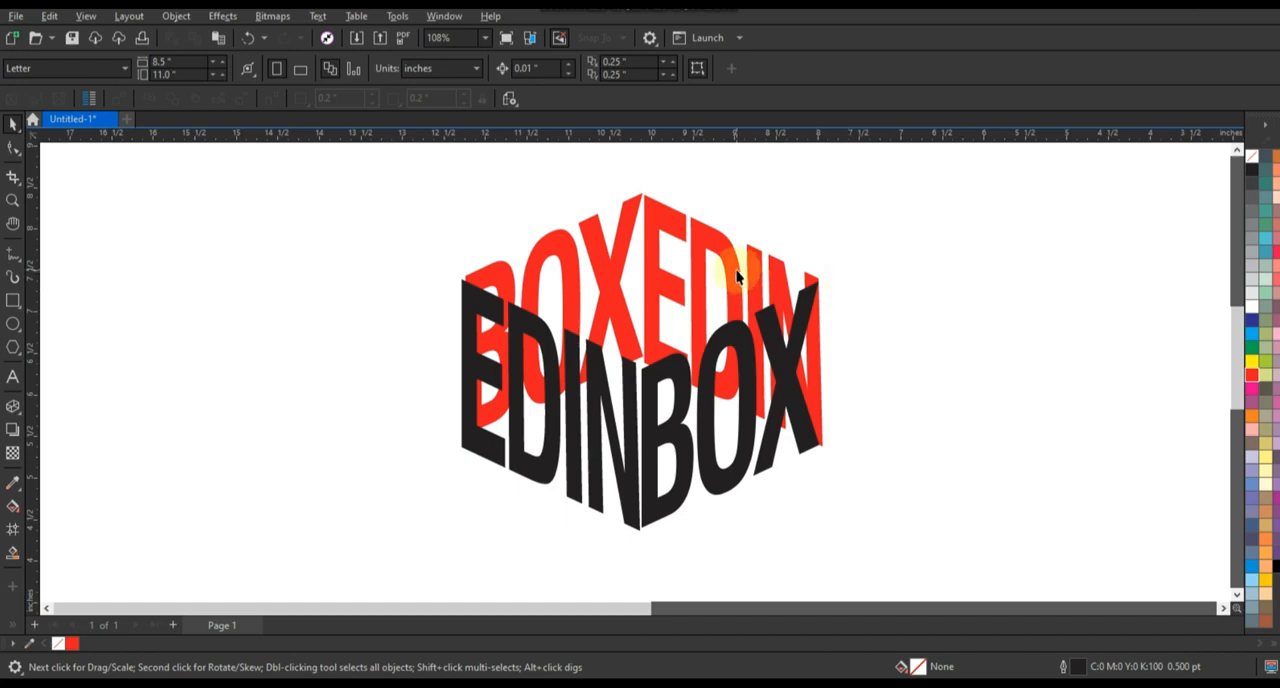
Step: Draw a rectangle about 8.75 by 11.83 inches, fill it with C:100 M:100 Y:100 K:100, and send it behind the text
{"action": "left_click", "coordinate": [666, 371]}
{"action": "scroll", "coordinate": [666, 371], "scroll_direction": "down", "scroll_amount": 2}
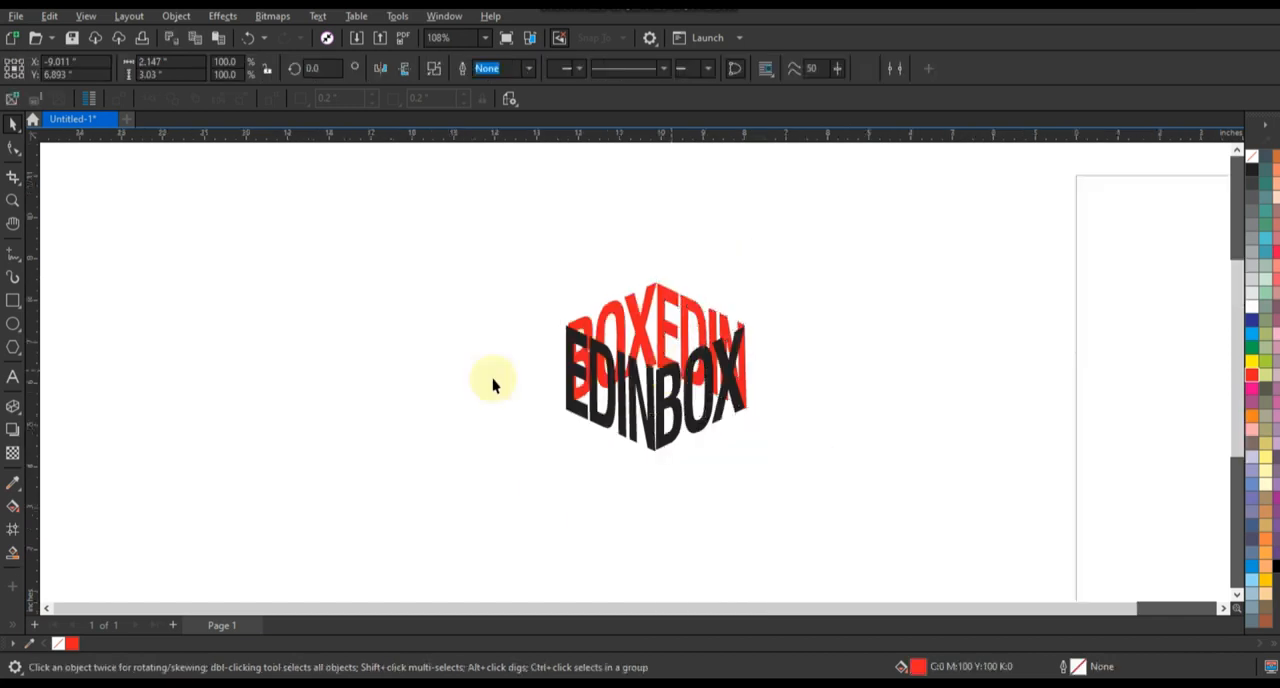
{"action": "left_click", "coordinate": [13, 300]}
{"action": "left_click_drag", "start_coordinate": [360, 169], "coordinate": [726, 583]}
{"action": "left_click", "coordinate": [1275, 568]}
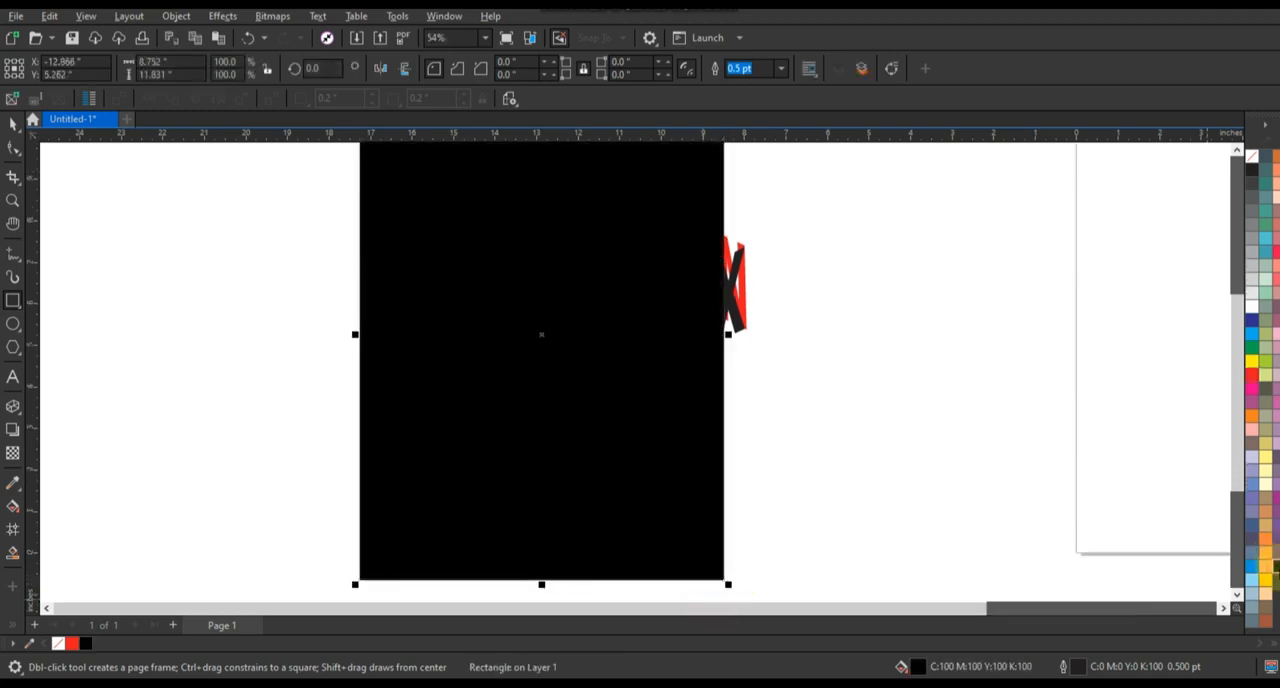
{"action": "key", "text": "shift+Page_Down"}
Step: Fill all four words with white (C:0 M:0 Y:0 K:0) and move the logo fully onto the black rectangle
{"action": "left_click", "coordinate": [12, 122]}
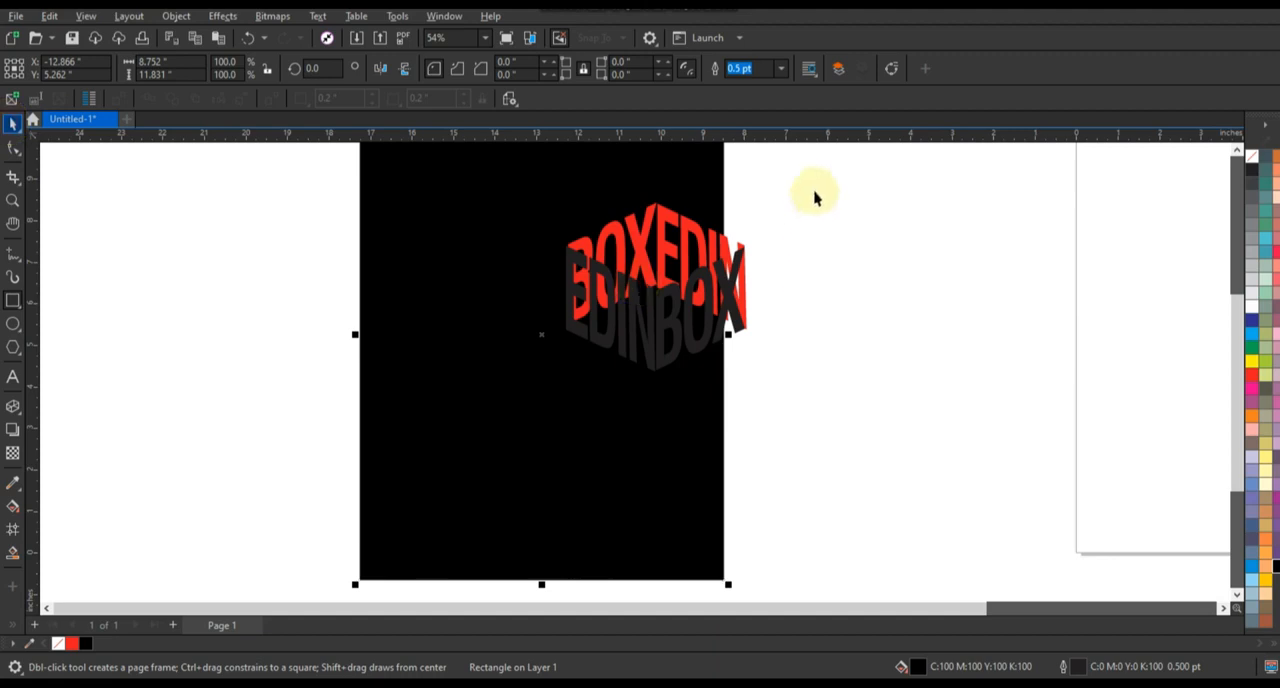
{"action": "left_click_drag", "start_coordinate": [814, 191], "coordinate": [514, 406]}
{"action": "left_click", "coordinate": [1252, 307]}
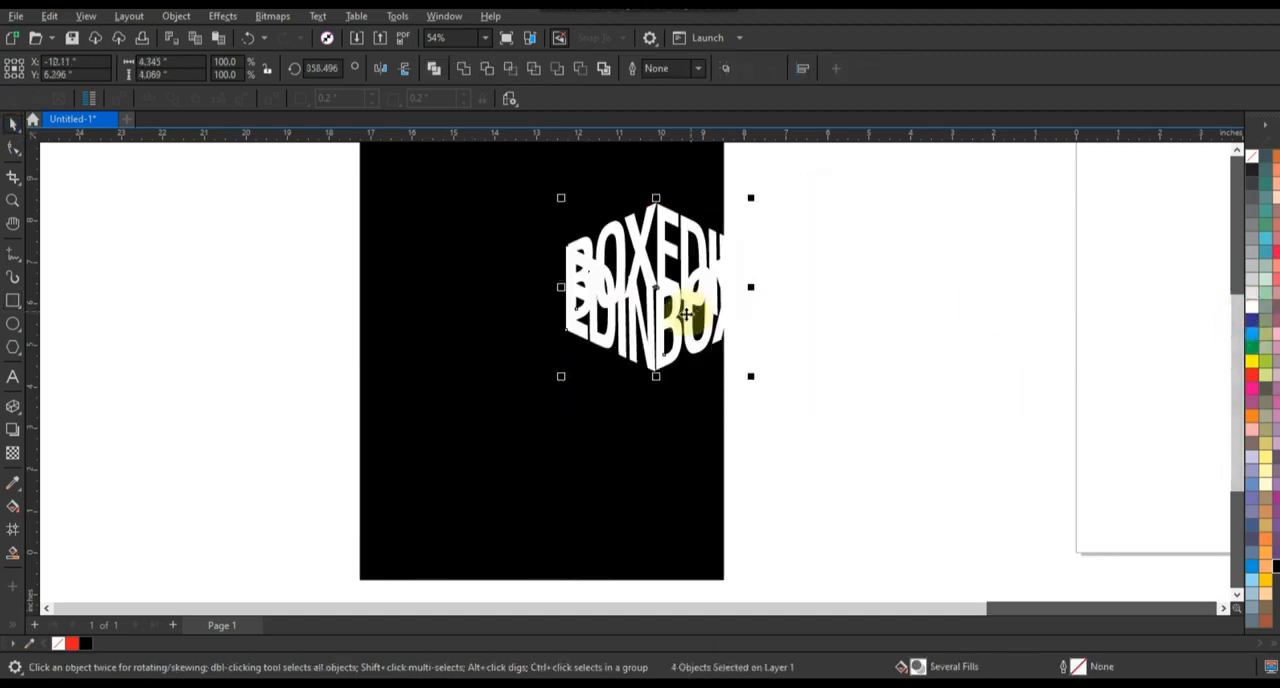
{"action": "left_click_drag", "start_coordinate": [686, 314], "coordinate": [505, 279]}
Step: Give the back BOX and EDIN a vertical linear fountain fill running from black behind the front words up to white at their upper edge
{"action": "left_click", "coordinate": [710, 393]}
{"action": "key", "text": "shift+F2"}
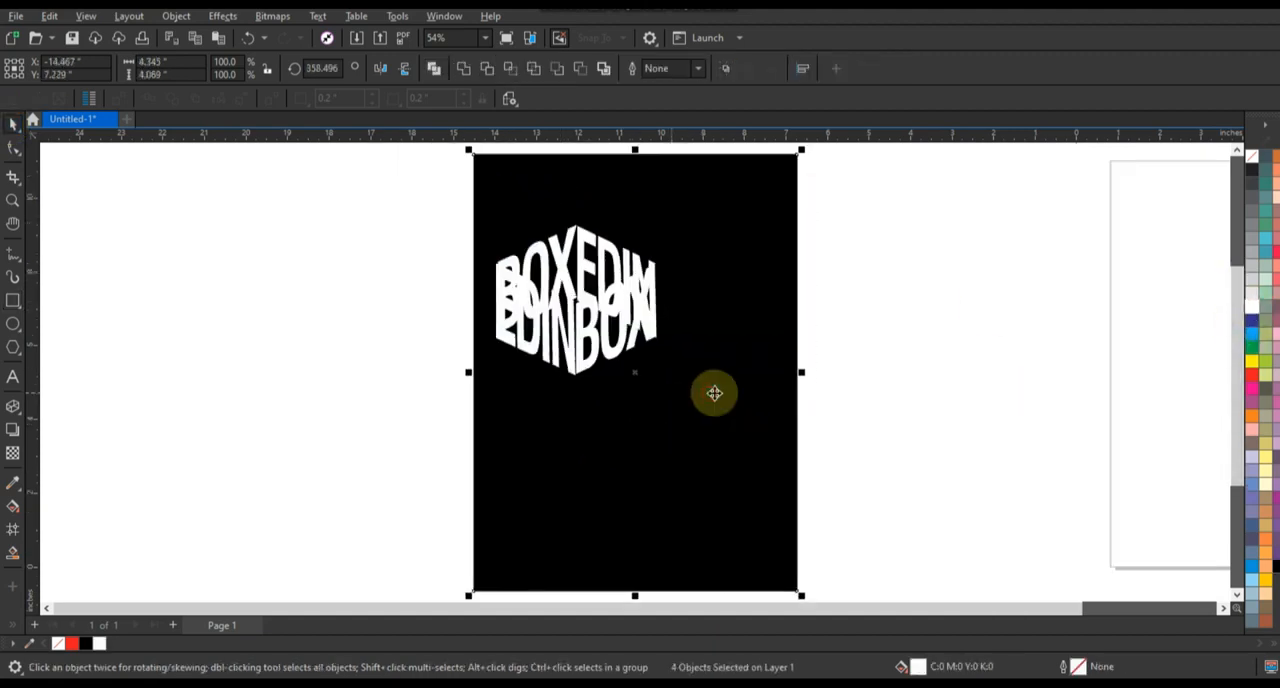
{"action": "key", "text": "Escape"}
{"action": "left_click", "coordinate": [588, 258]}
{"action": "left_click", "coordinate": [559, 265], "text": "shift"}
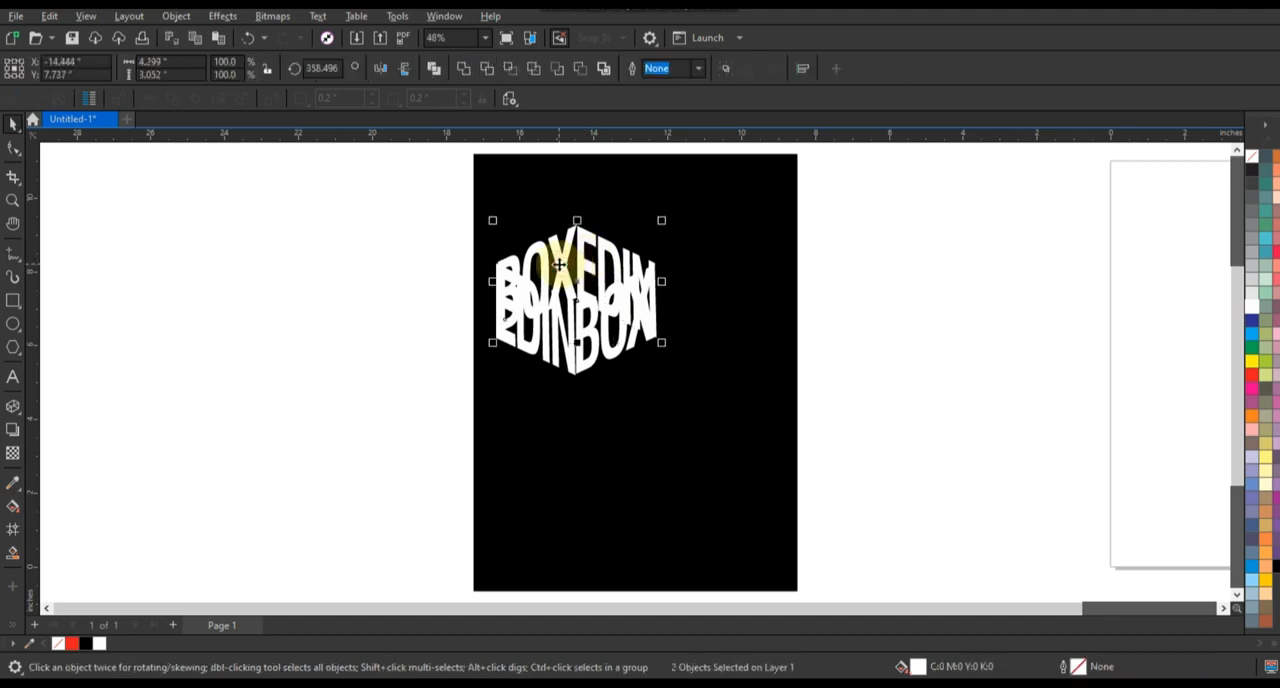
{"action": "key", "text": "shift+F2"}
{"action": "scroll", "coordinate": [559, 265], "scroll_direction": "down", "scroll_amount": 1}
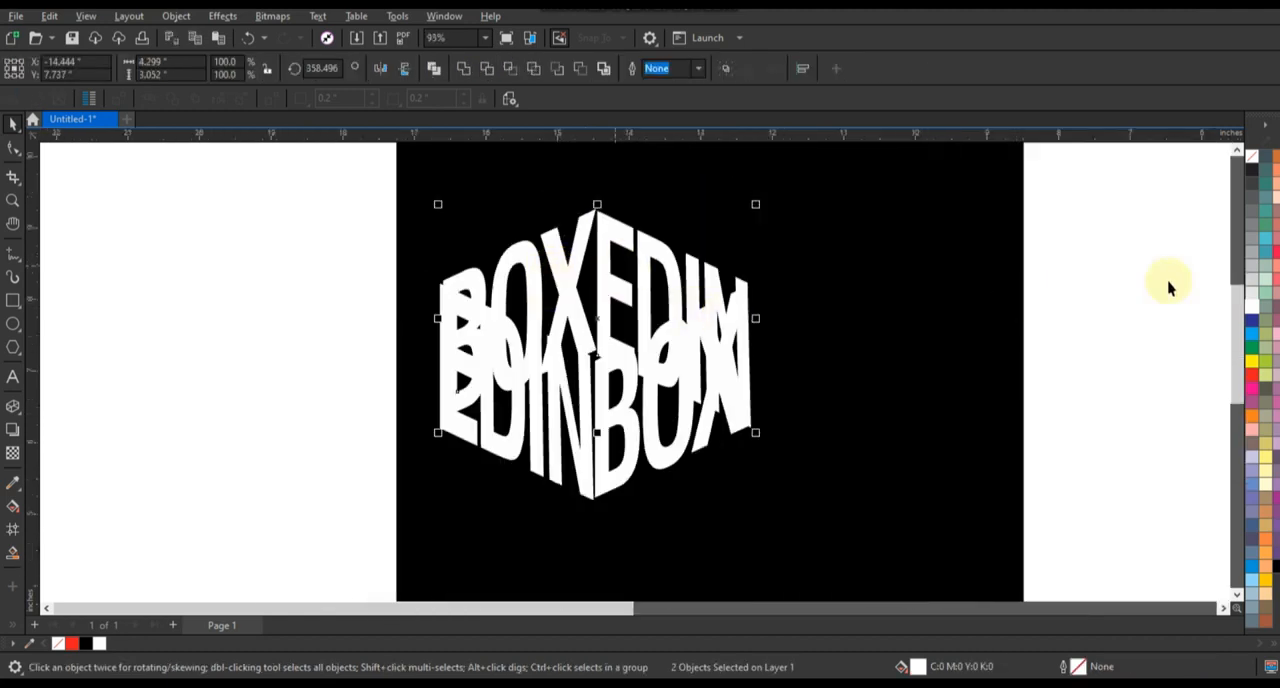
{"action": "left_click", "coordinate": [1276, 566]}
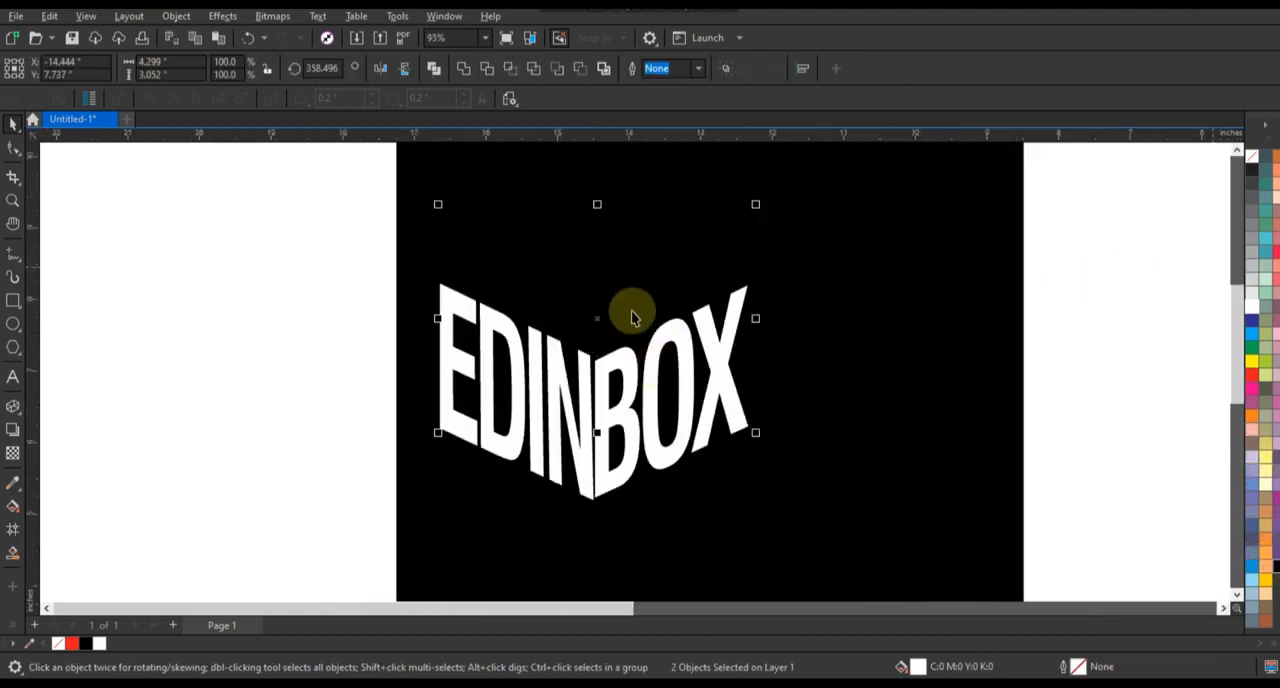
{"action": "key", "text": "g"}
{"action": "left_click_drag", "start_coordinate": [600, 352], "coordinate": [597, 232]}
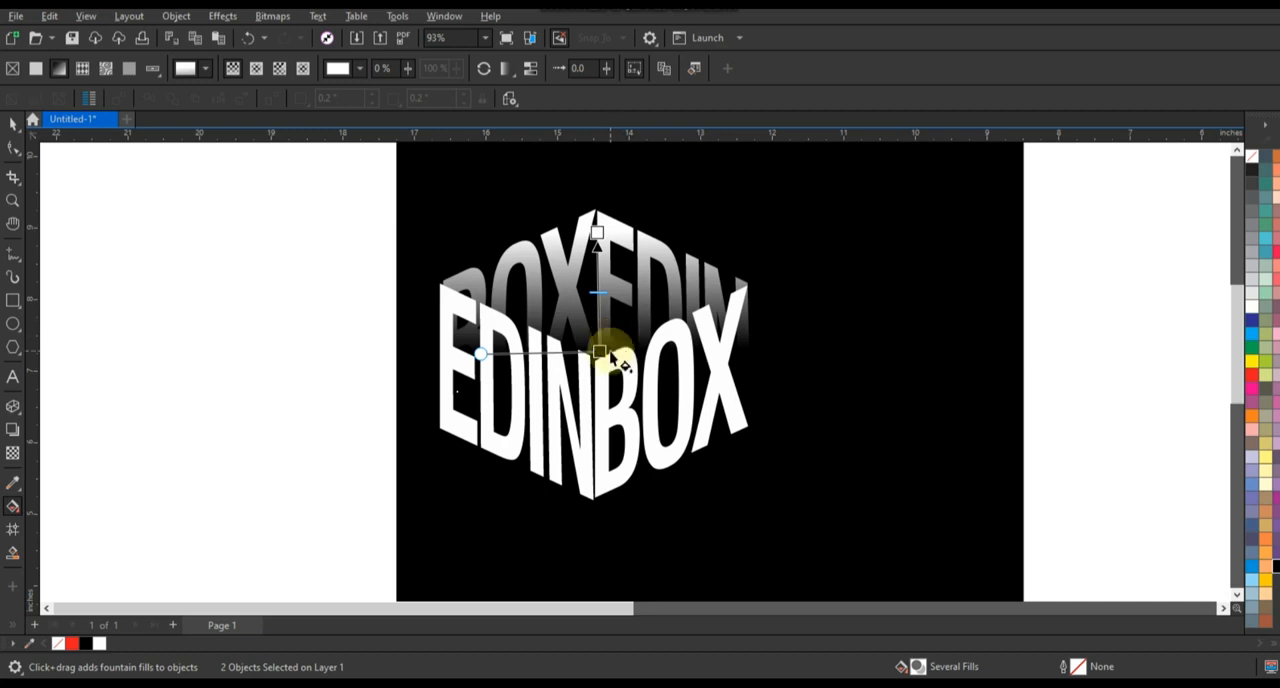
{"action": "left_click_drag", "start_coordinate": [602, 351], "coordinate": [603, 376]}
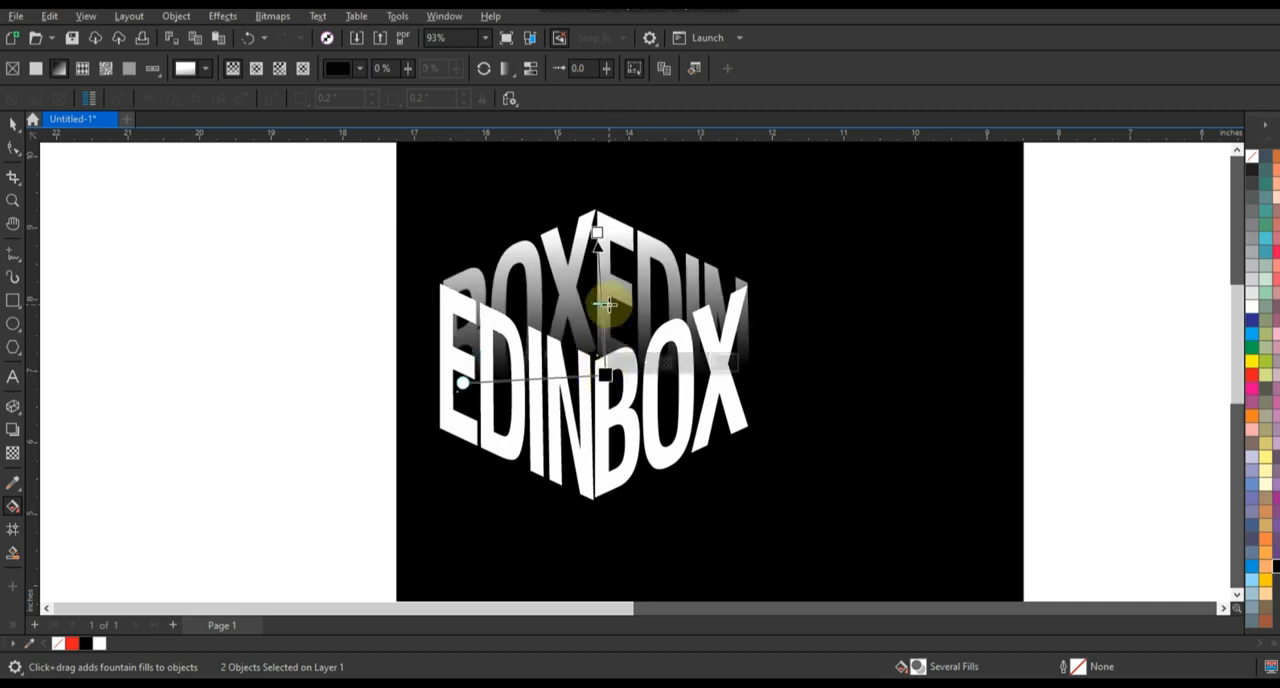
Step: Copy the complete logo to its right and repeat the copy to form a row of three adjoining logos
{"action": "left_click_drag", "start_coordinate": [357, 189], "coordinate": [680, 380]}
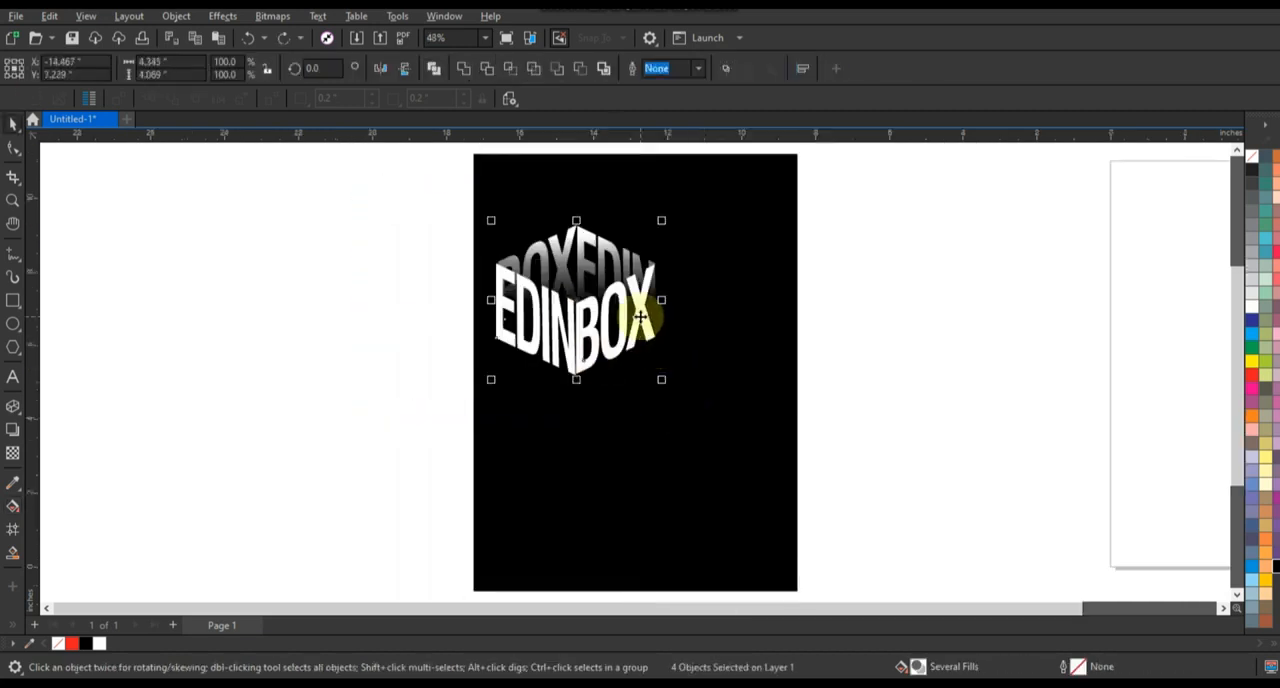
{"action": "left_click_drag", "start_coordinate": [643, 306], "coordinate": [849, 337]}
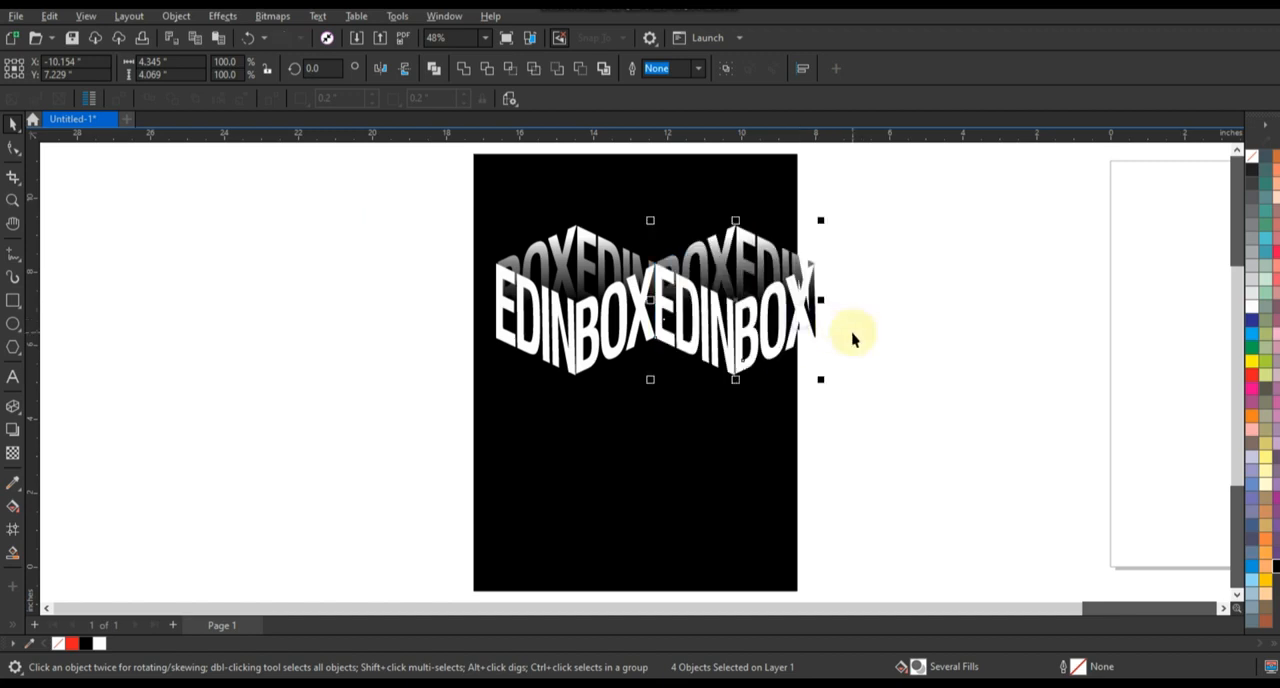
{"action": "key", "text": "ctrl+r"}
Step: Apply a fountain fill to the middle logo's front EDIN, running from black beyond its left edge to white near its centre
{"action": "left_click", "coordinate": [697, 322]}
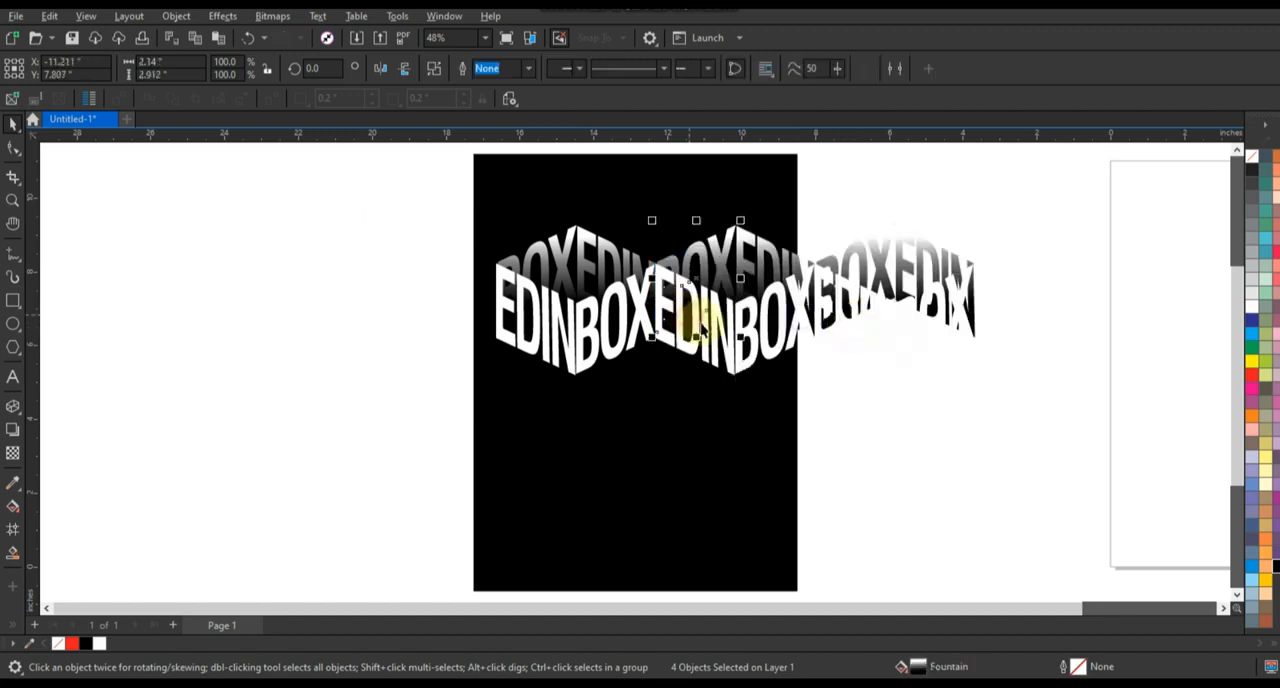
{"action": "left_click", "coordinate": [704, 331]}
{"action": "left_click", "coordinate": [1276, 567]}
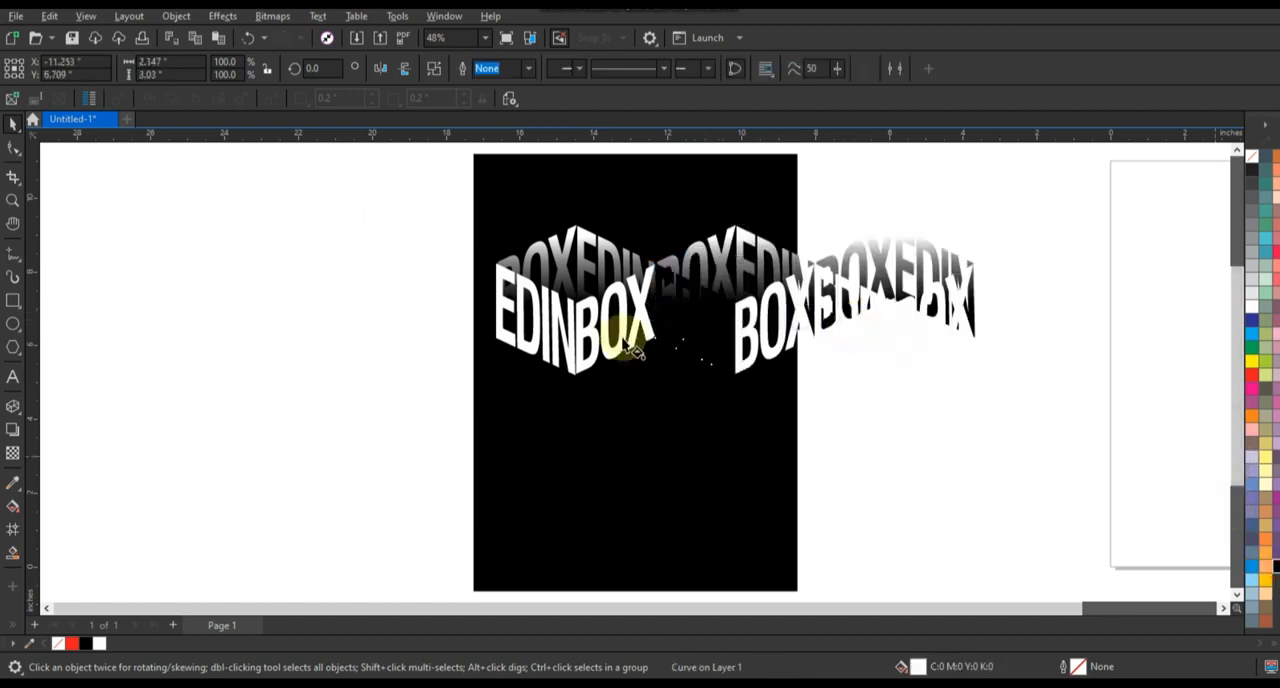
{"action": "key", "text": "g"}
{"action": "left_click_drag", "start_coordinate": [592, 255], "coordinate": [783, 357]}
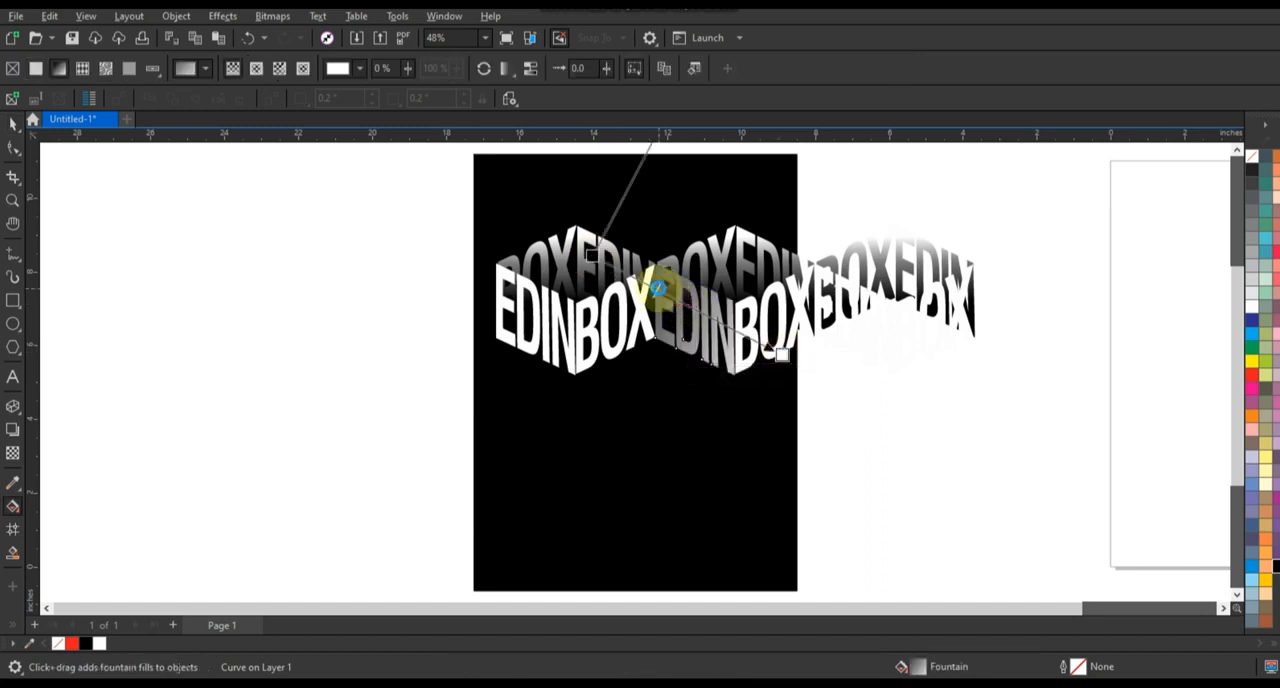
{"action": "left_click_drag", "start_coordinate": [592, 255], "coordinate": [563, 305]}
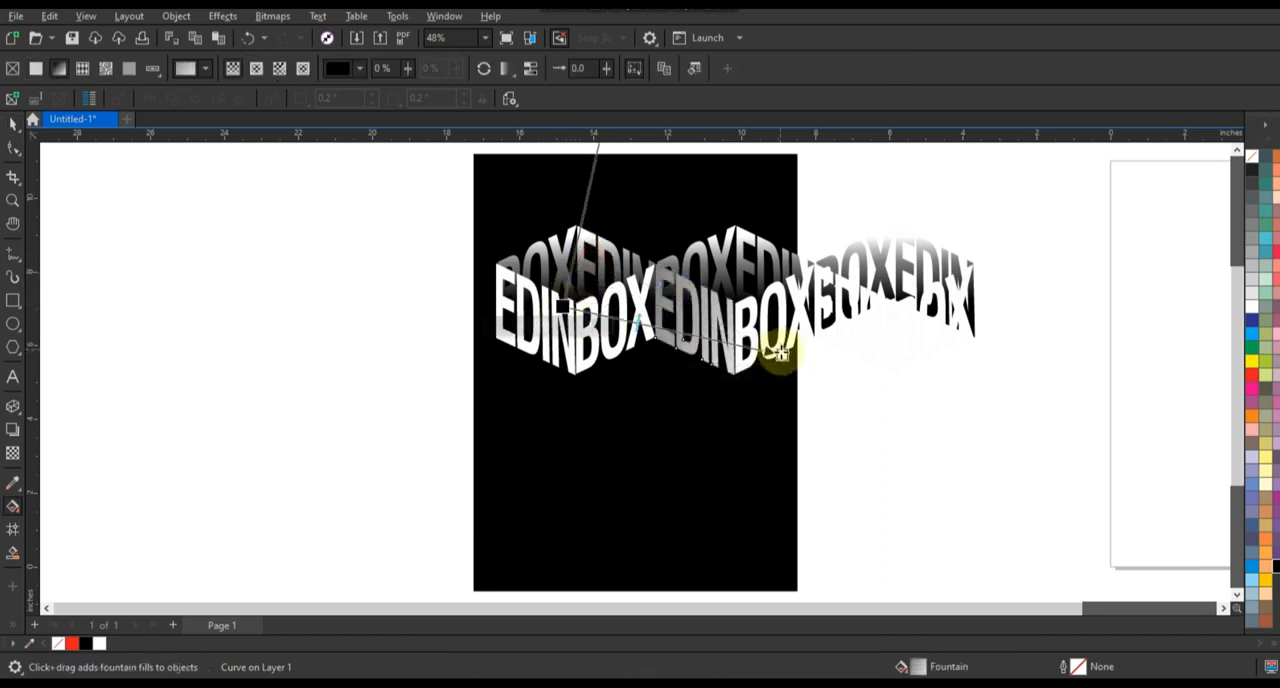
{"action": "left_click_drag", "start_coordinate": [782, 355], "coordinate": [707, 321]}
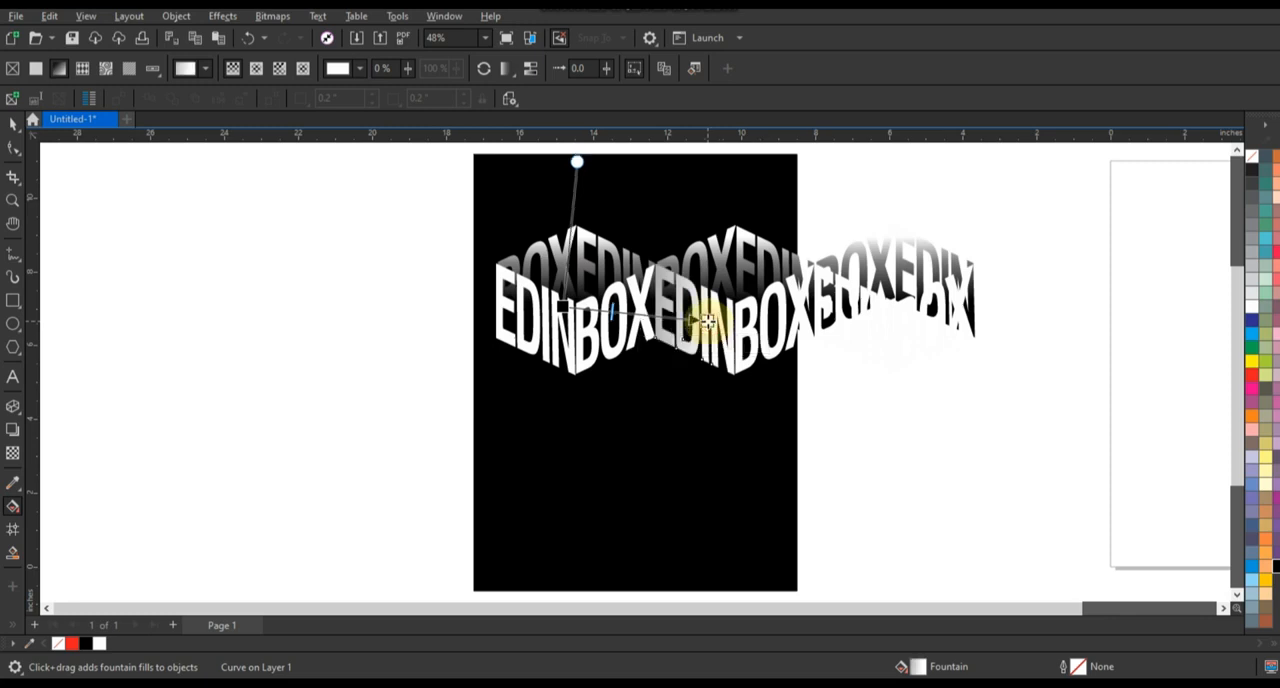
Step: Copy the fill of the middle logo's front EDIN onto the third logo's front EDIN
{"action": "left_click", "coordinate": [15, 124]}
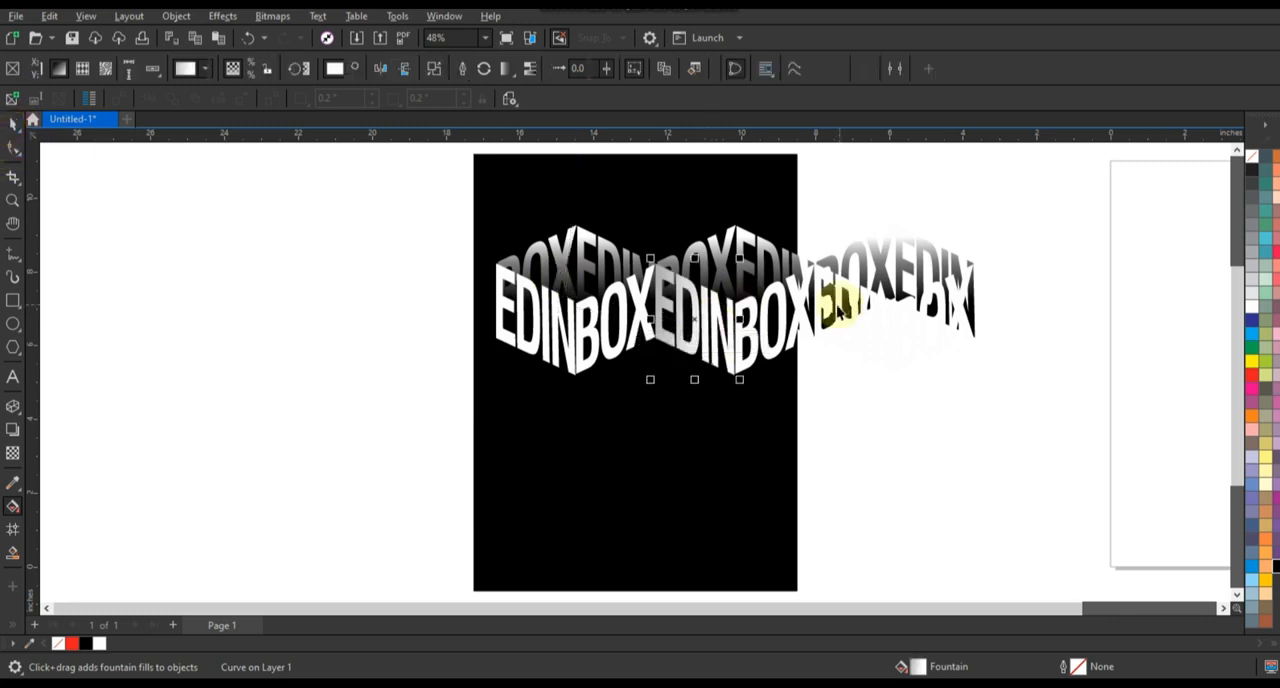
{"action": "left_click", "coordinate": [868, 310]}
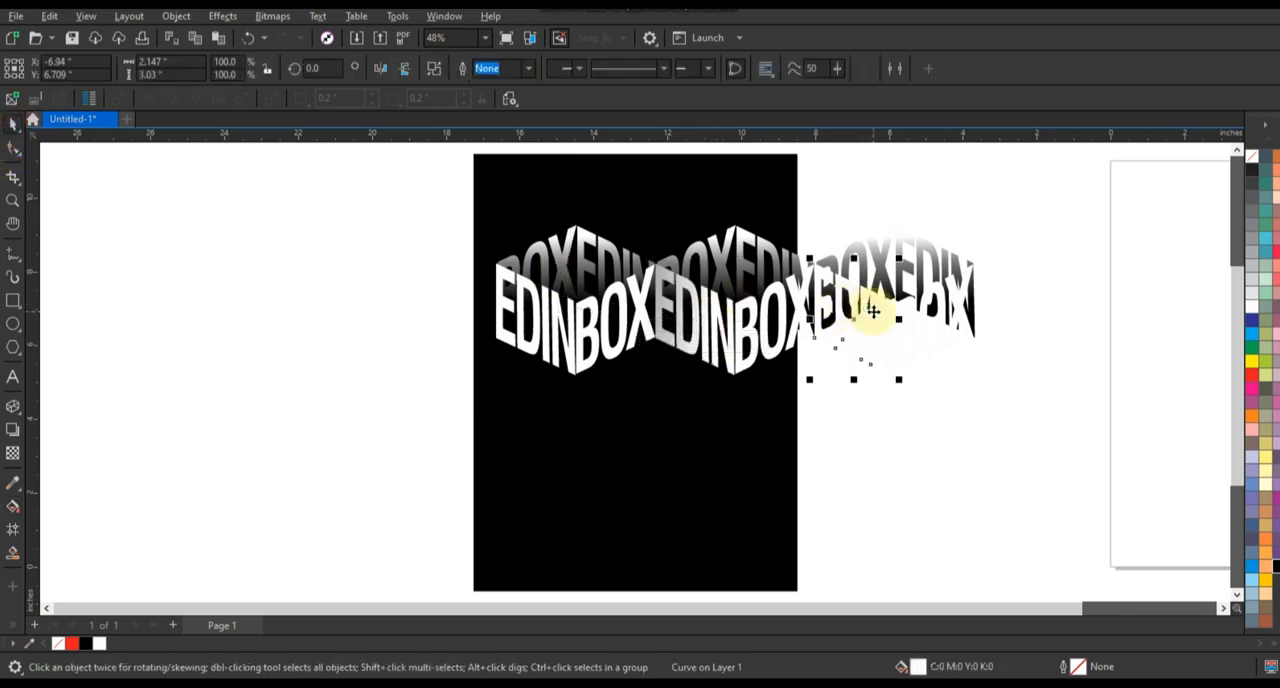
{"action": "key", "text": "ctrl+shift+a"}
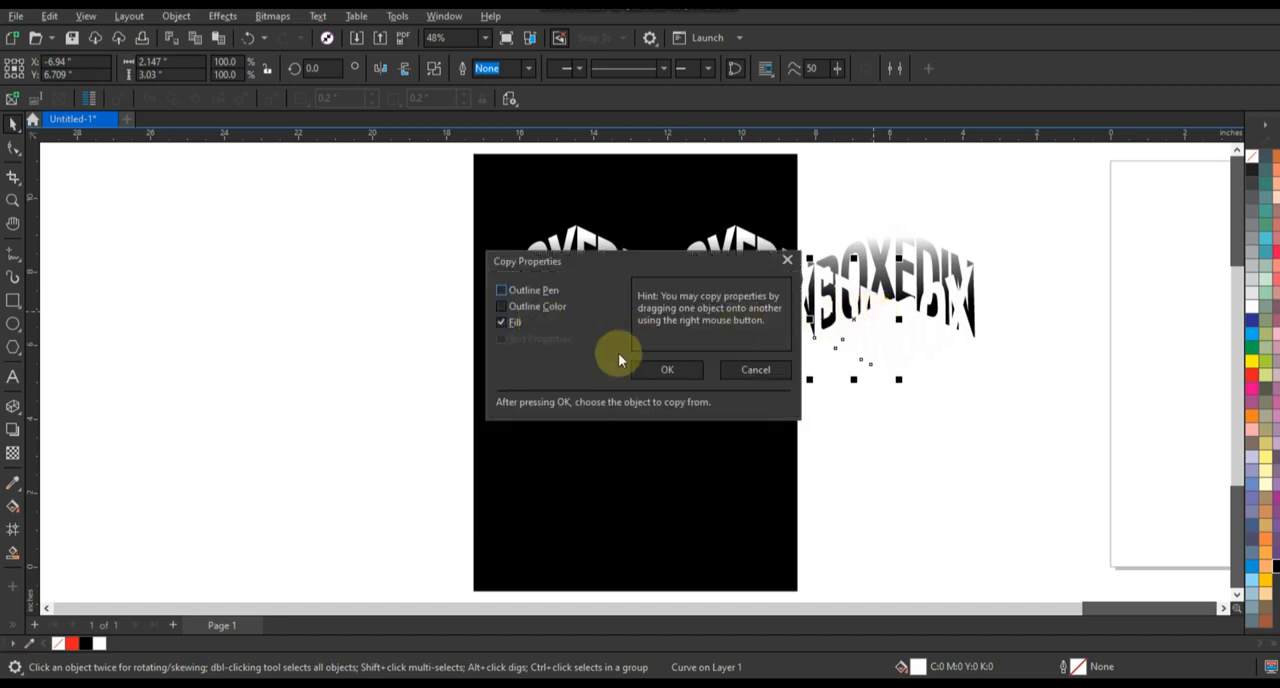
{"action": "left_click", "coordinate": [694, 368]}
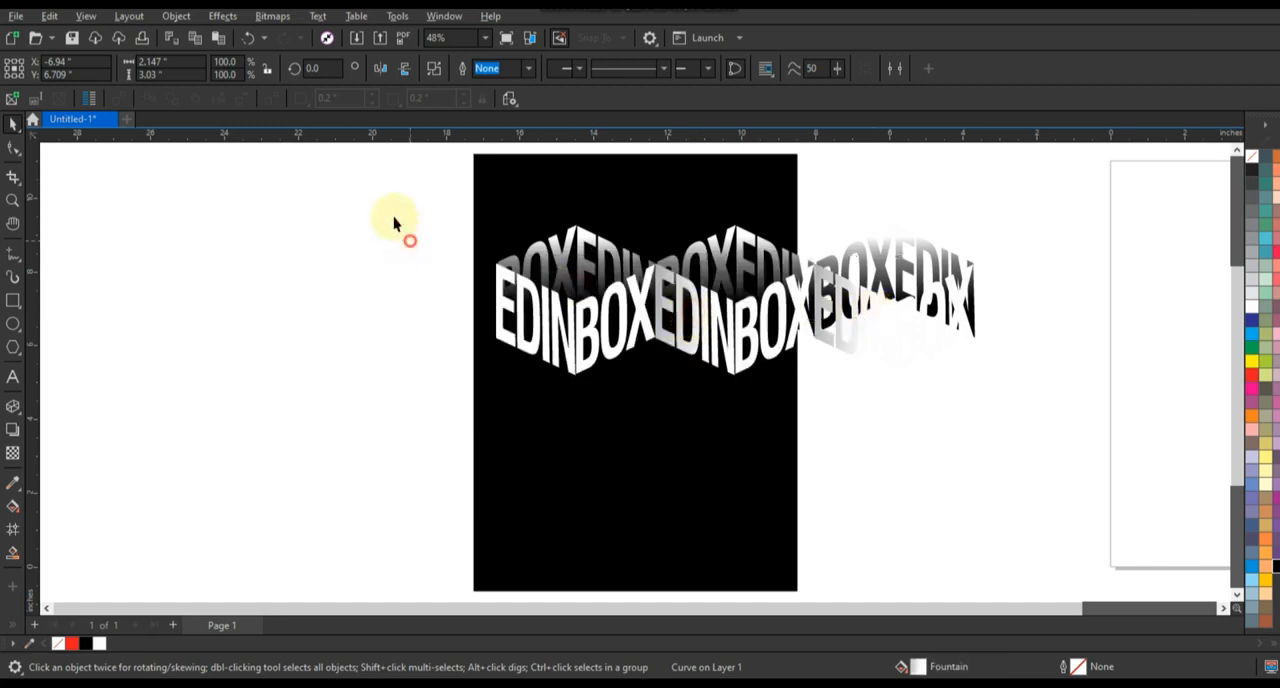
Step: Resize the row of three logos to about 12.87 by 4.04 inches and place it at the black rectangle's upper left corner
{"action": "left_click_drag", "start_coordinate": [389, 192], "coordinate": [1050, 437]}
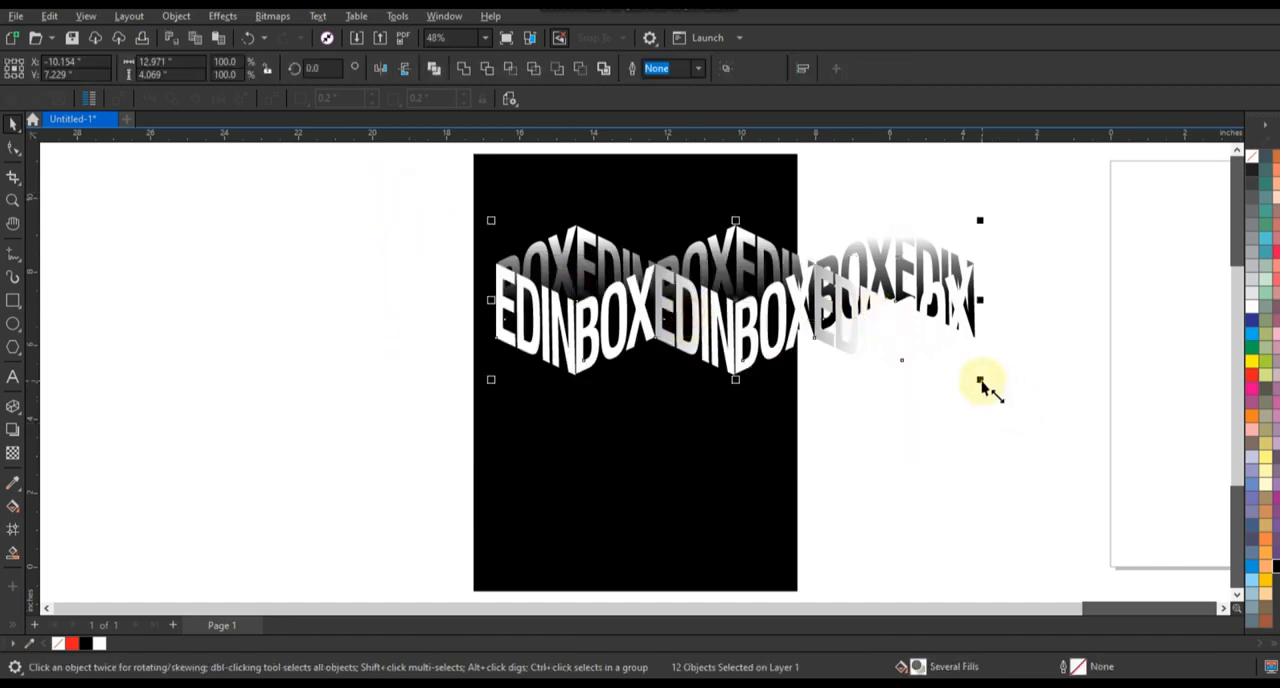
{"action": "left_click_drag", "start_coordinate": [980, 377], "coordinate": [940, 367]}
{"action": "left_click_drag", "start_coordinate": [860, 302], "coordinate": [997, 306]}
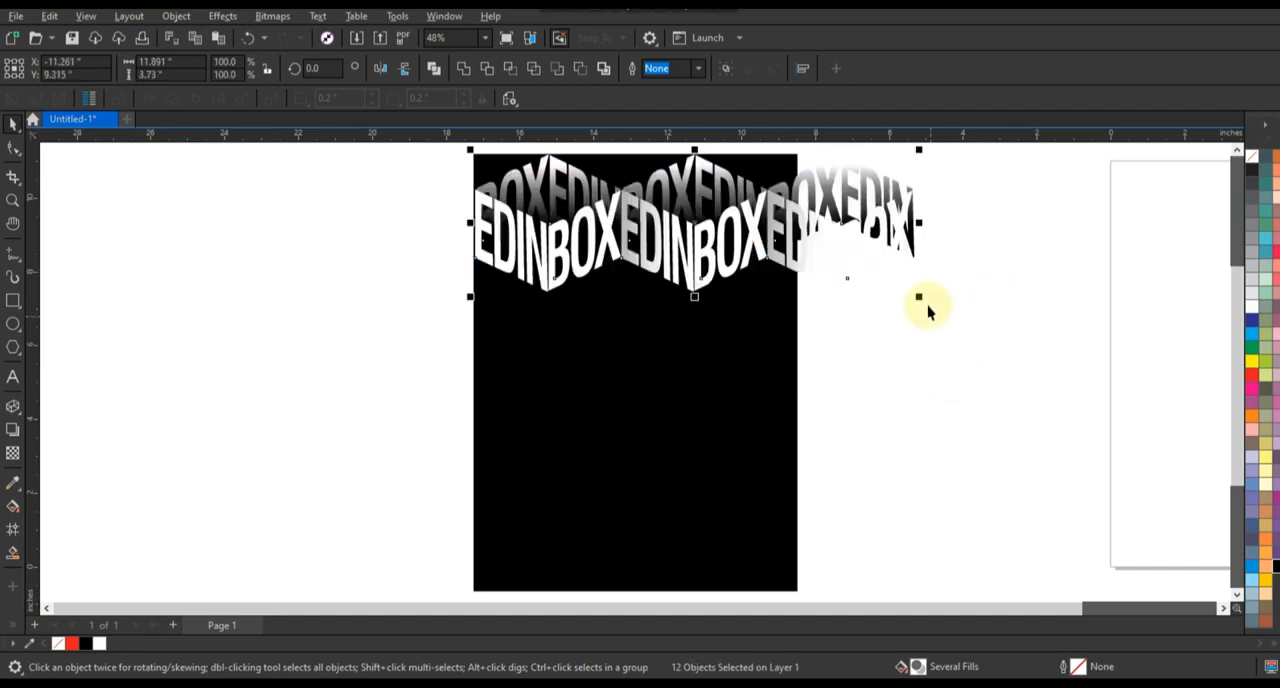
{"action": "left_click_drag", "start_coordinate": [918, 297], "coordinate": [958, 318]}
Step: Copy the row below with a half-logo offset to the left, and duplicate both rows downward to cover the rest of the rectangle
{"action": "left_click_drag", "start_coordinate": [844, 234], "coordinate": [763, 358]}
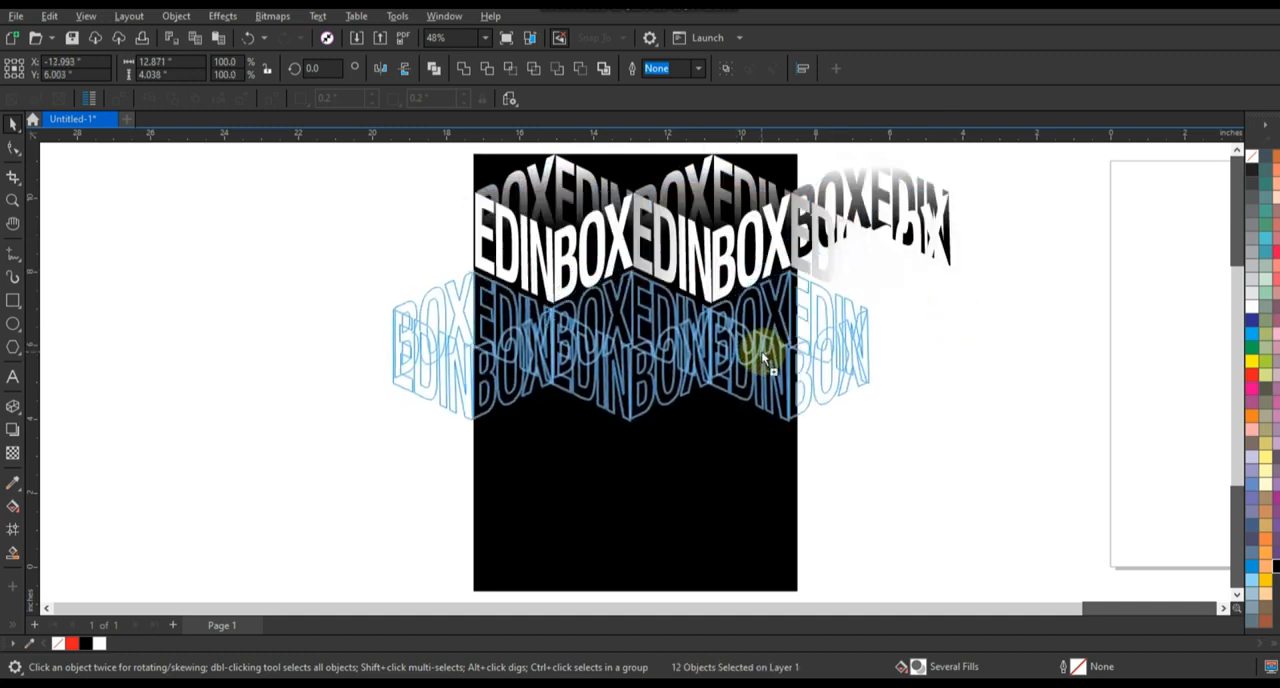
{"action": "left_click_drag", "start_coordinate": [761, 351], "coordinate": [760, 350]}
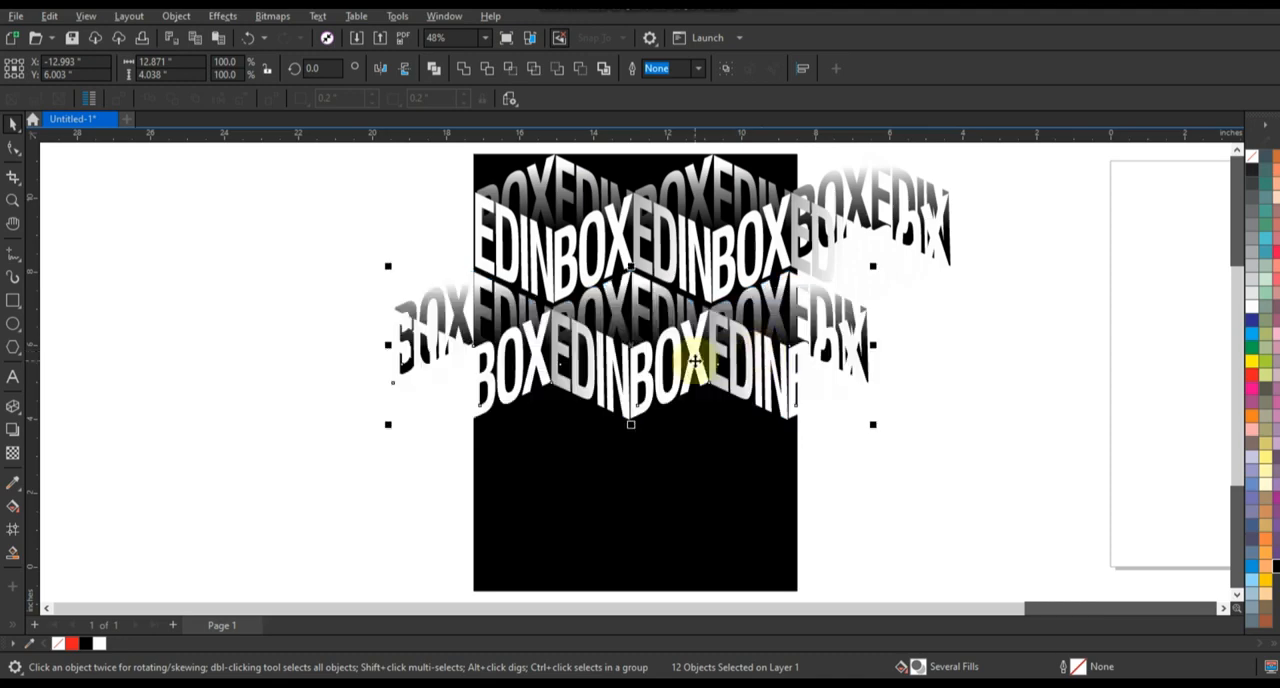
{"action": "left_click_drag", "start_coordinate": [1037, 150], "coordinate": [280, 490]}
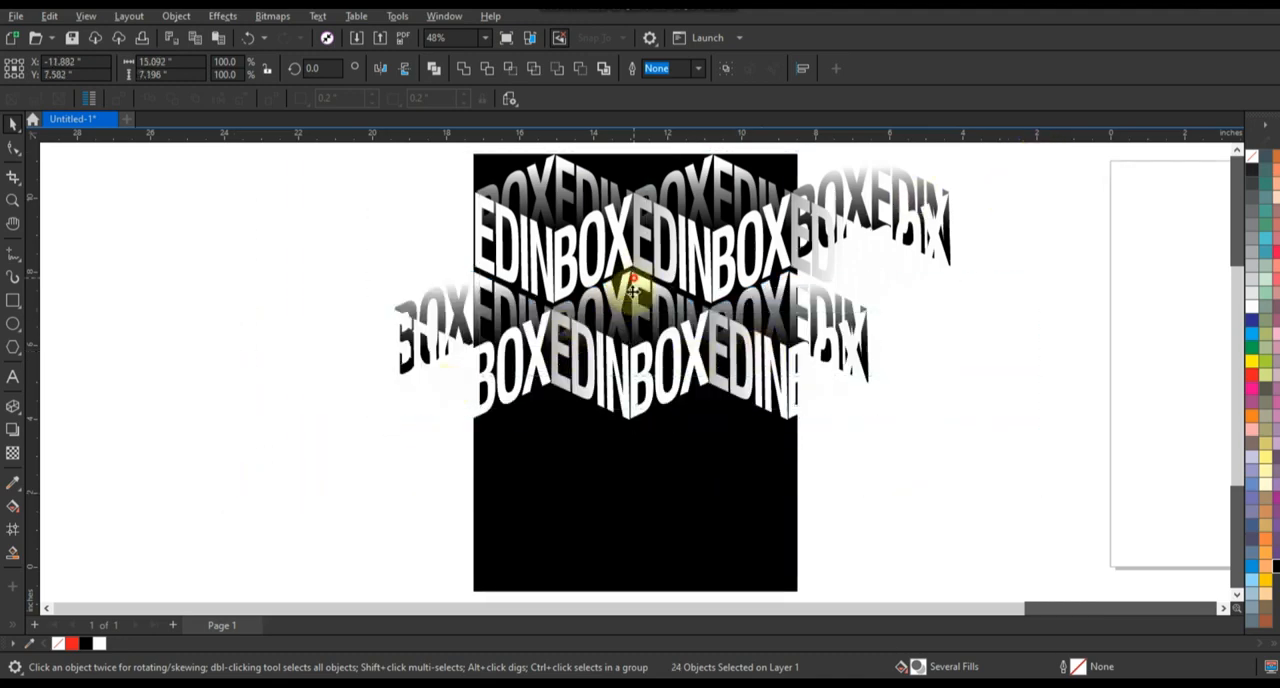
{"action": "left_click_drag", "start_coordinate": [632, 291], "coordinate": [627, 514]}
{"action": "left_click", "coordinate": [1025, 413]}
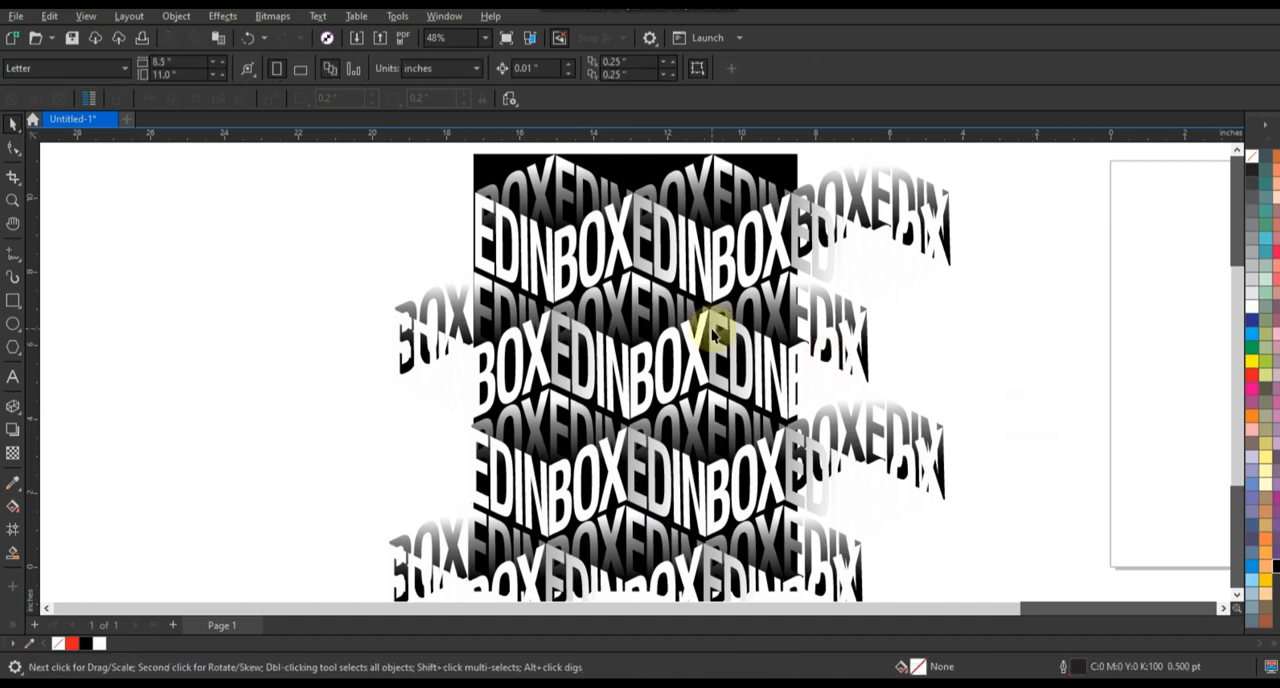
Step: PowerClip all the text rows inside the black rectangle and preview the finished pattern full screen
{"action": "scroll", "coordinate": [713, 337], "scroll_direction": "down", "scroll_amount": 2}
{"action": "left_click_drag", "start_coordinate": [460, 171], "coordinate": [925, 538]}
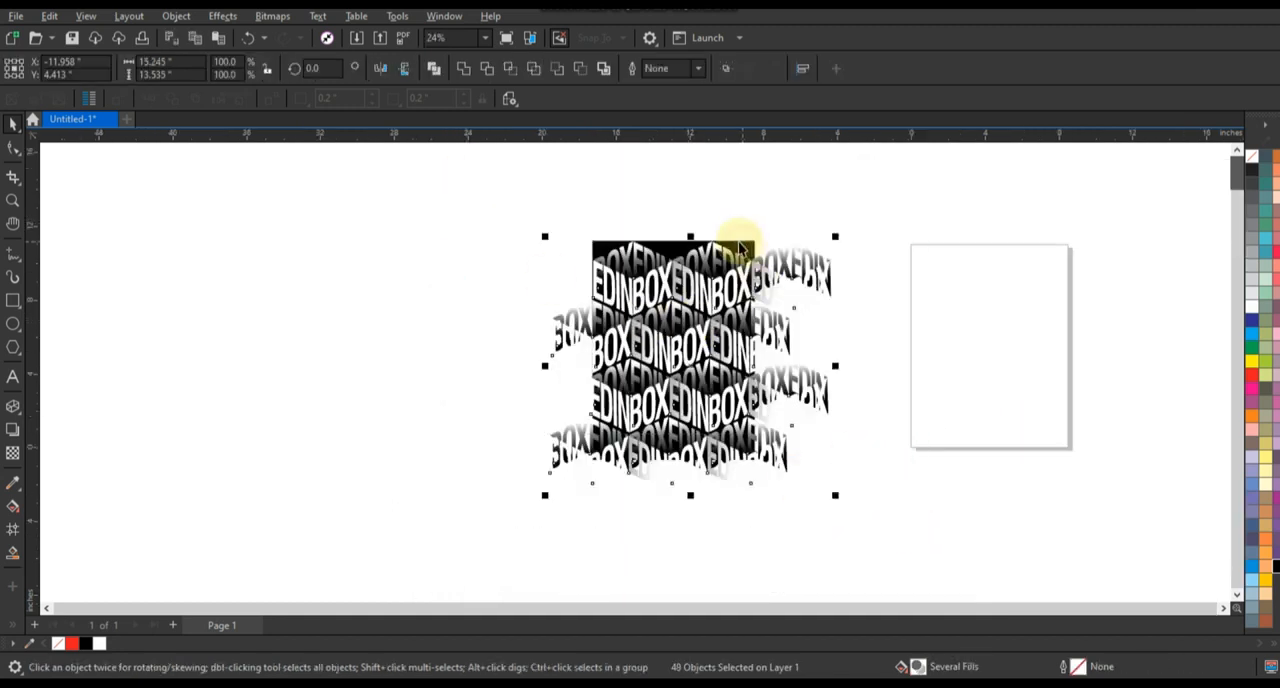
{"action": "left_click", "coordinate": [737, 244]}
{"action": "key", "text": "F4"}
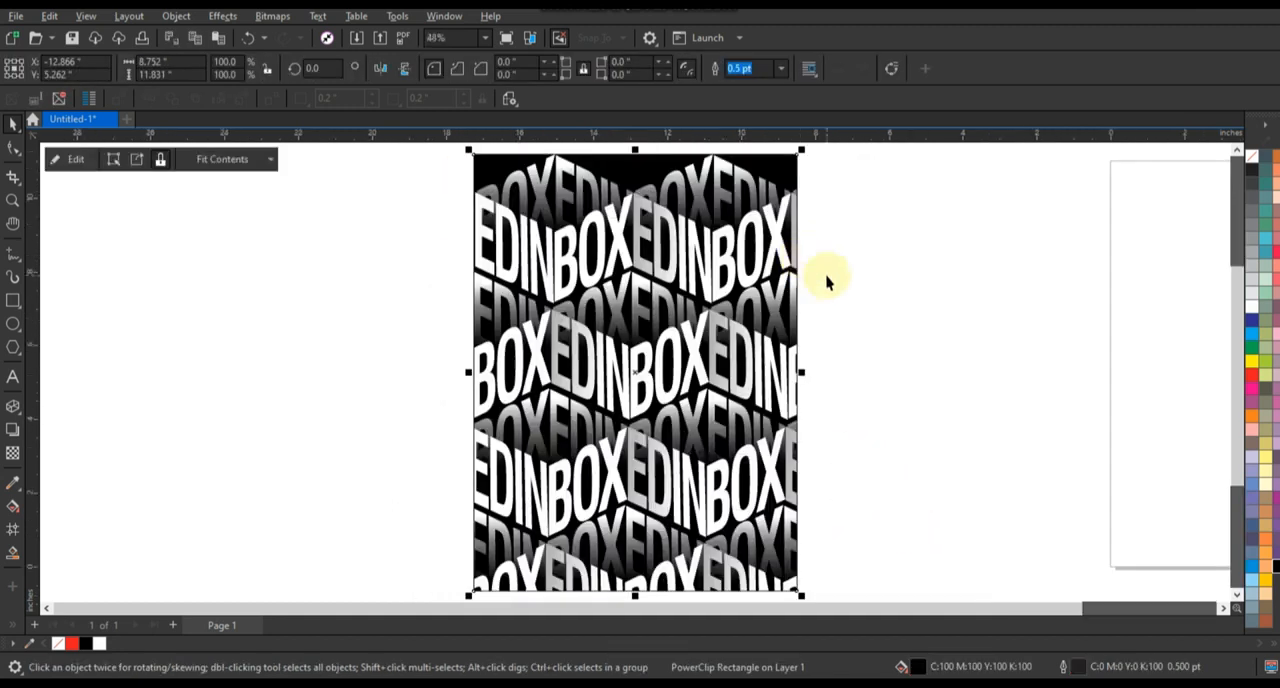
{"action": "key", "text": "F9"}
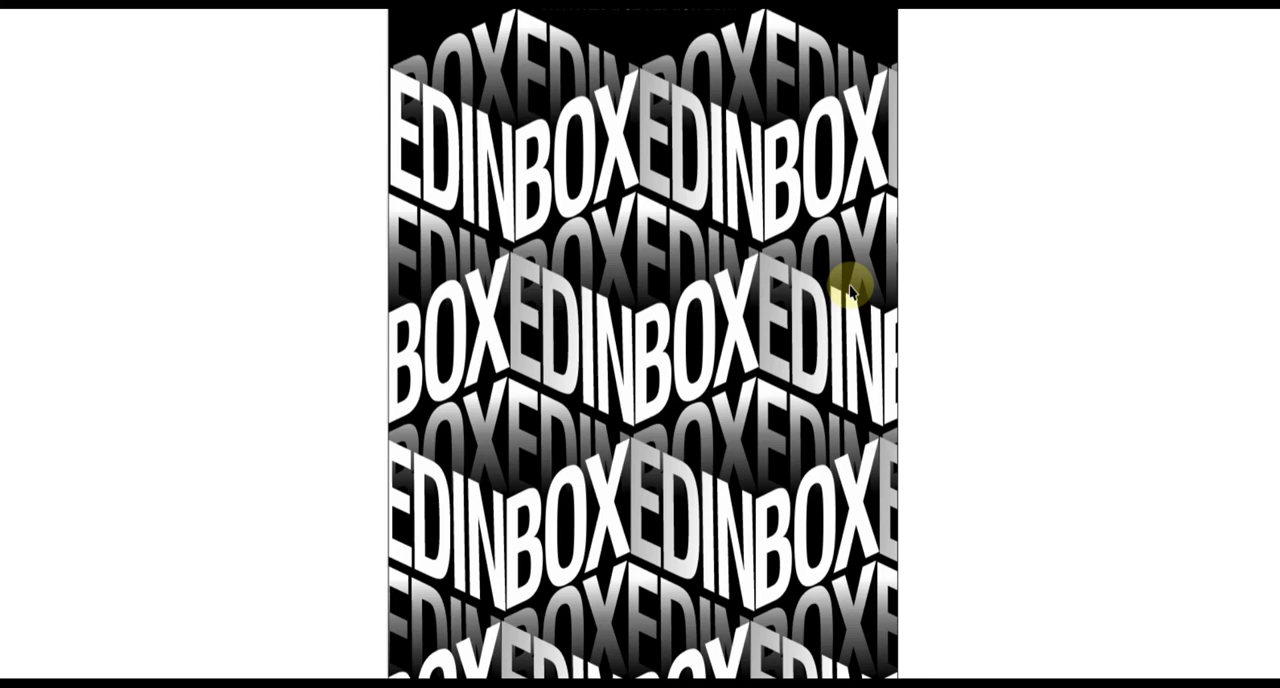